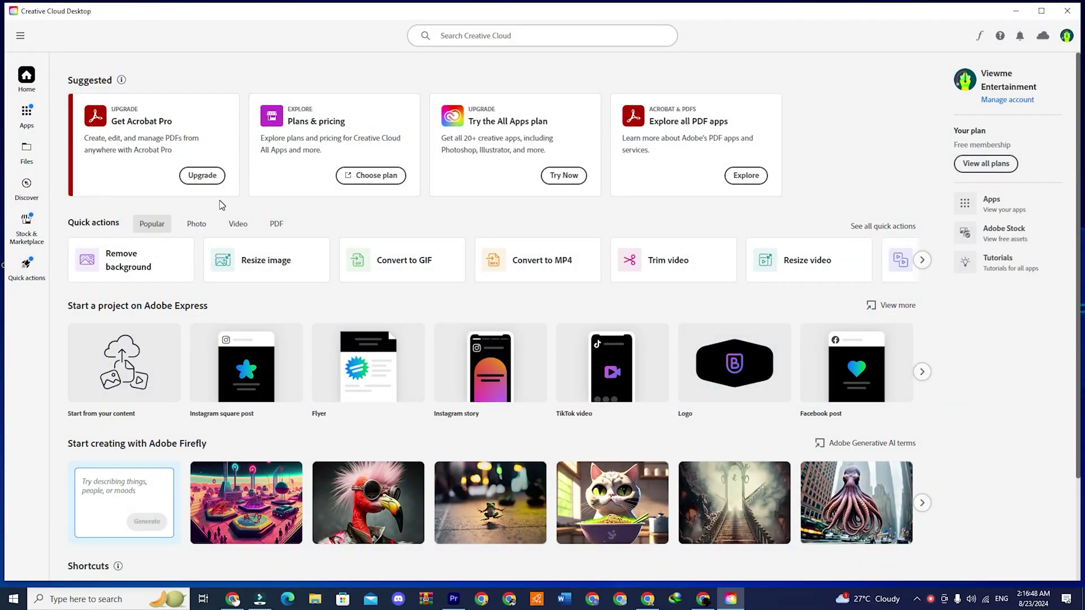
scroll(220, 205, down, 2)
scroll(220, 204, up, 2)
scroll(832, 184, down, 2)
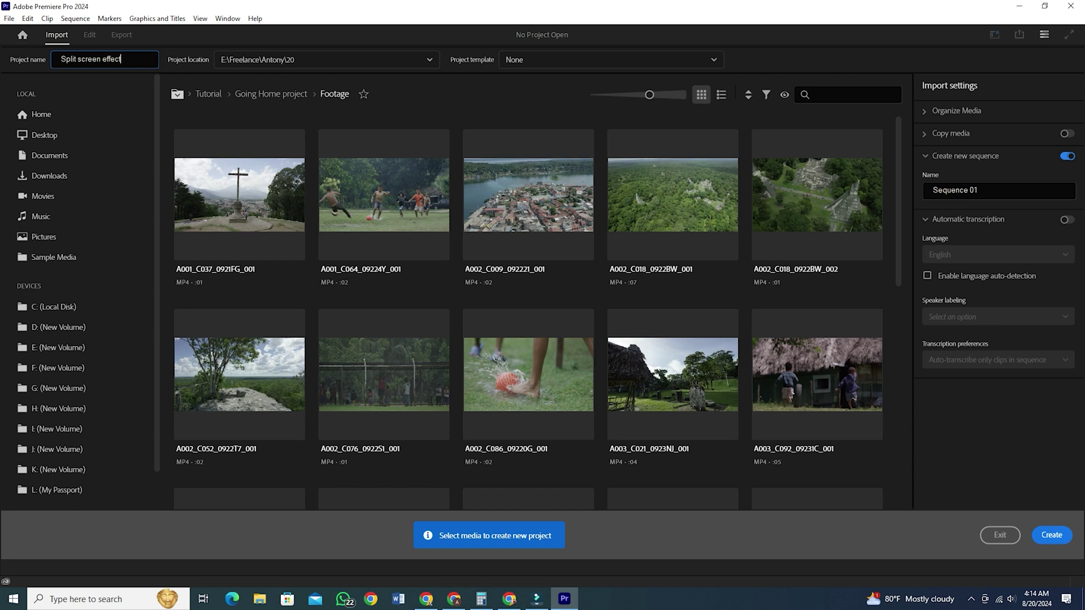
Create the Split screen effect project and add an HD 1080p 29.97 fps sequence named Split screen effect
click(1052, 536)
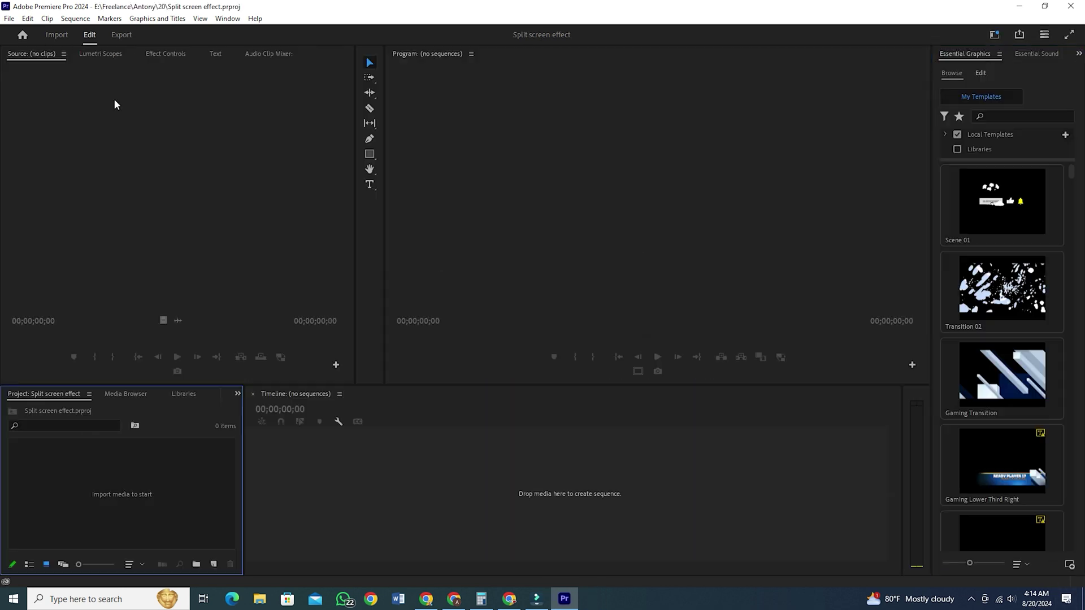
click(10, 18)
click(10, 19)
click(27, 19)
mouse_move(10, 21)
mouse_move(82, 32)
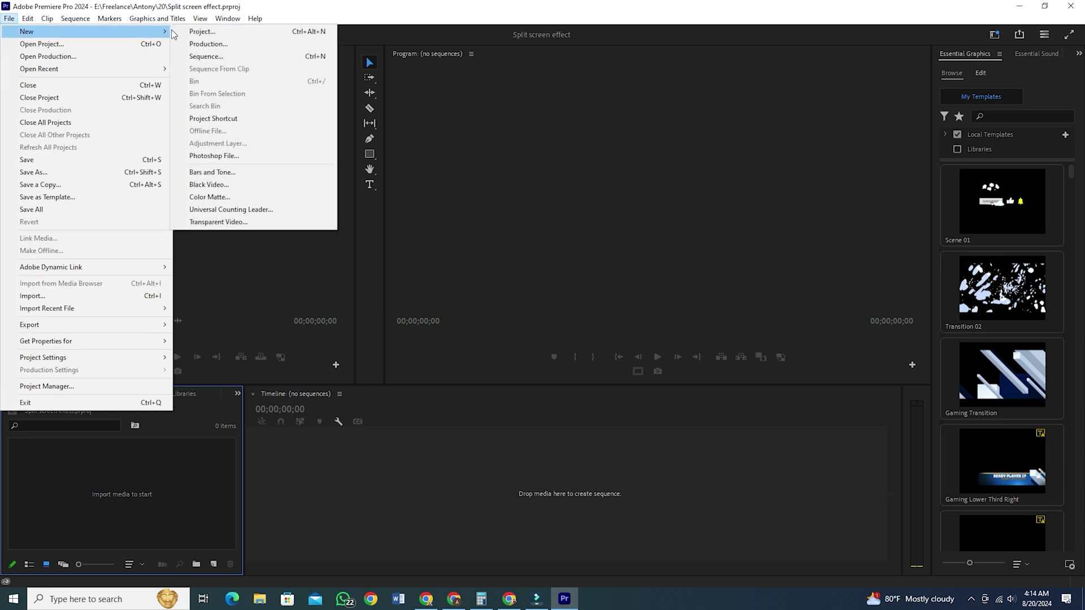
click(231, 56)
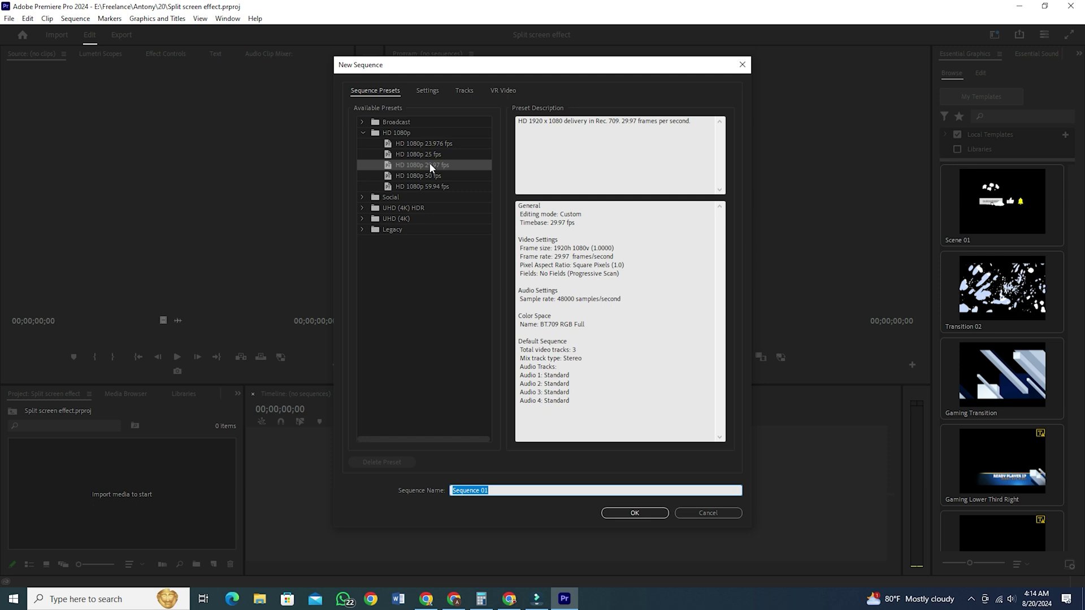
click(429, 165)
click(428, 91)
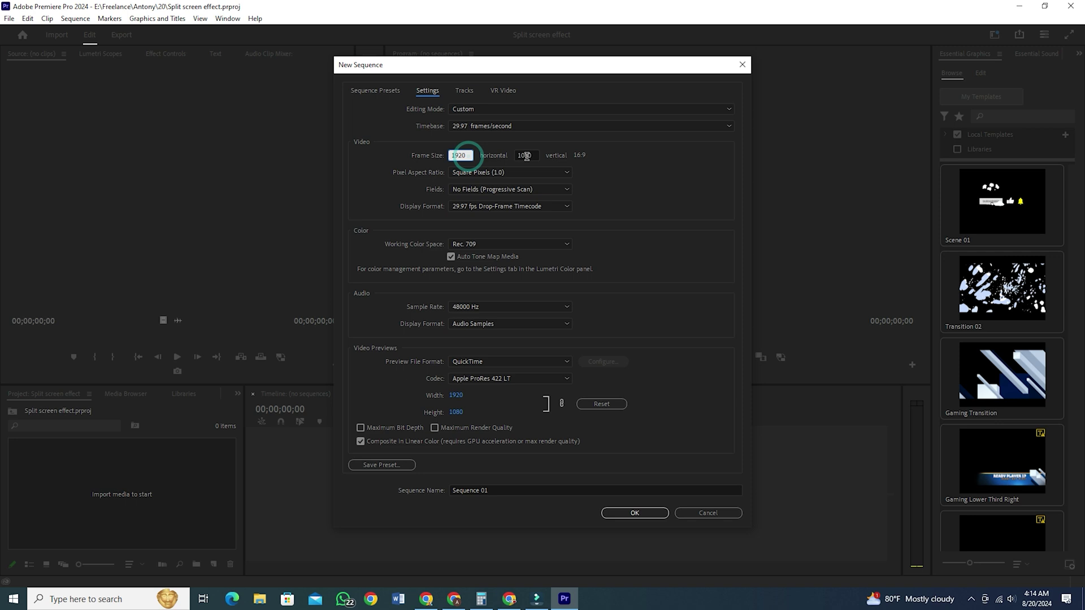
click(507, 490)
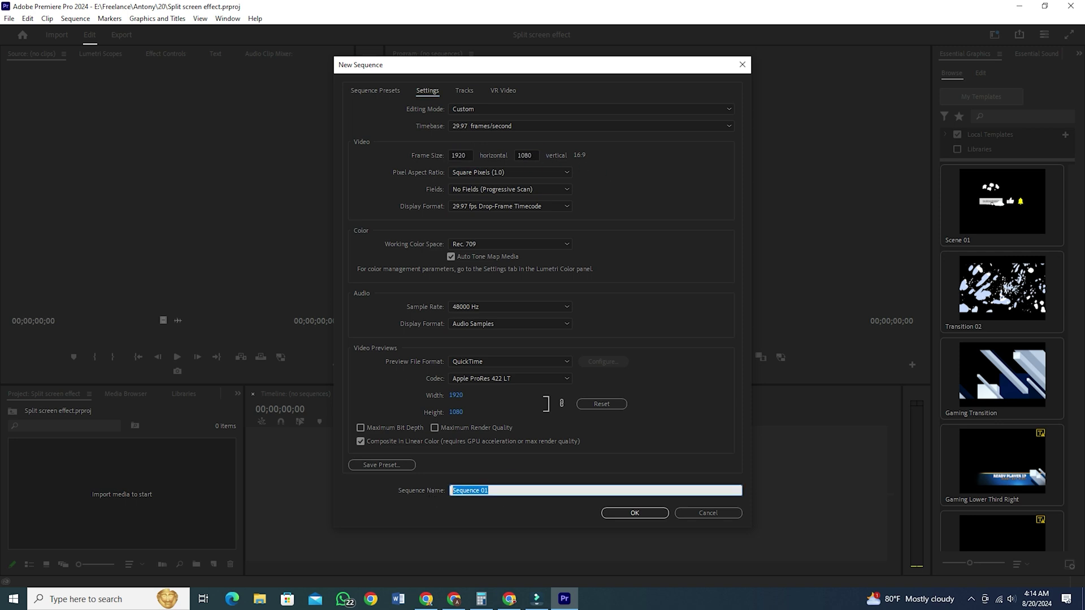
text(Split screen effect)
click(632, 513)
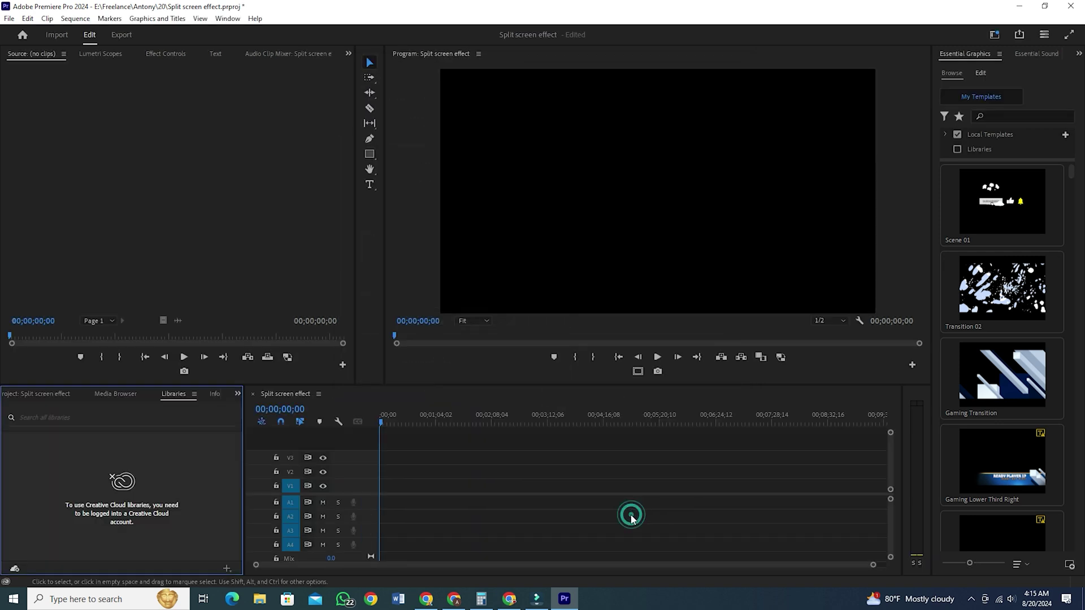
Create a white (FFFFFF) color matte of 1920 x 1080 at 29.97 fps in the project, keeping the name Color Matte
click(238, 394)
click(254, 404)
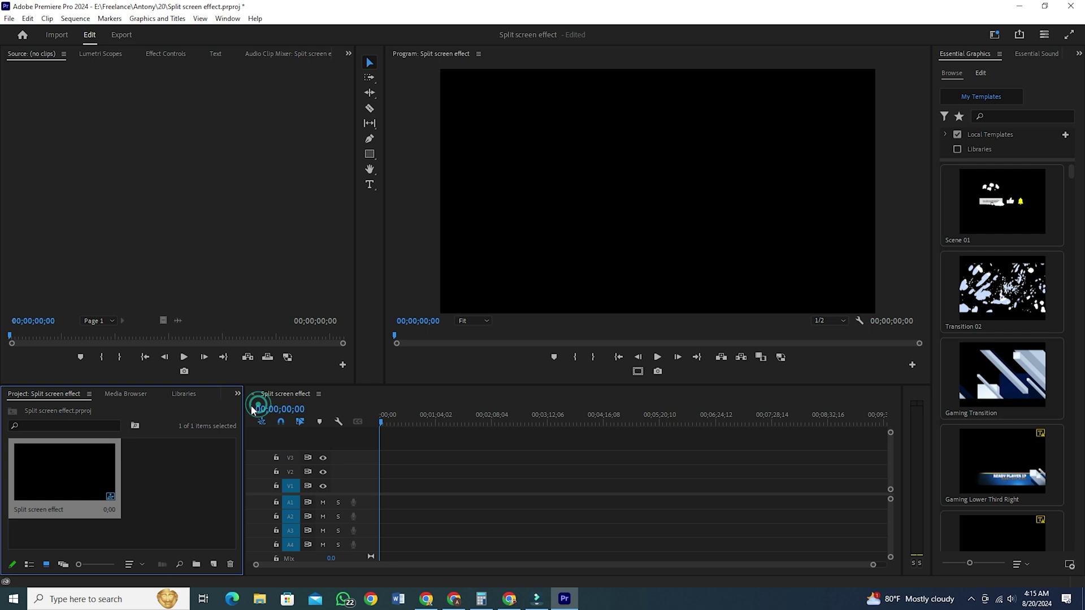
click(201, 483)
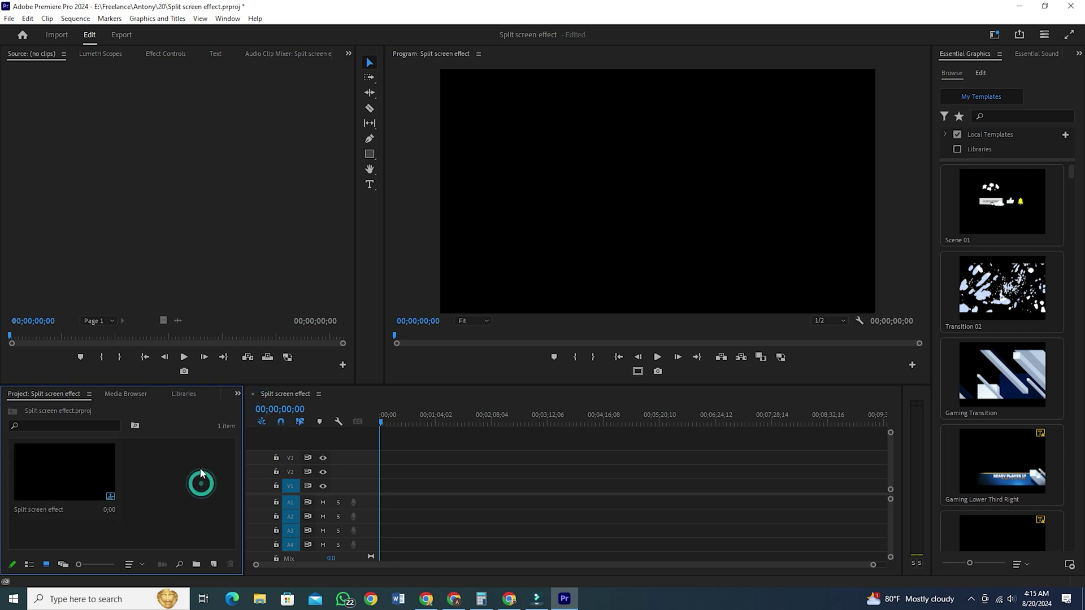
click(214, 565)
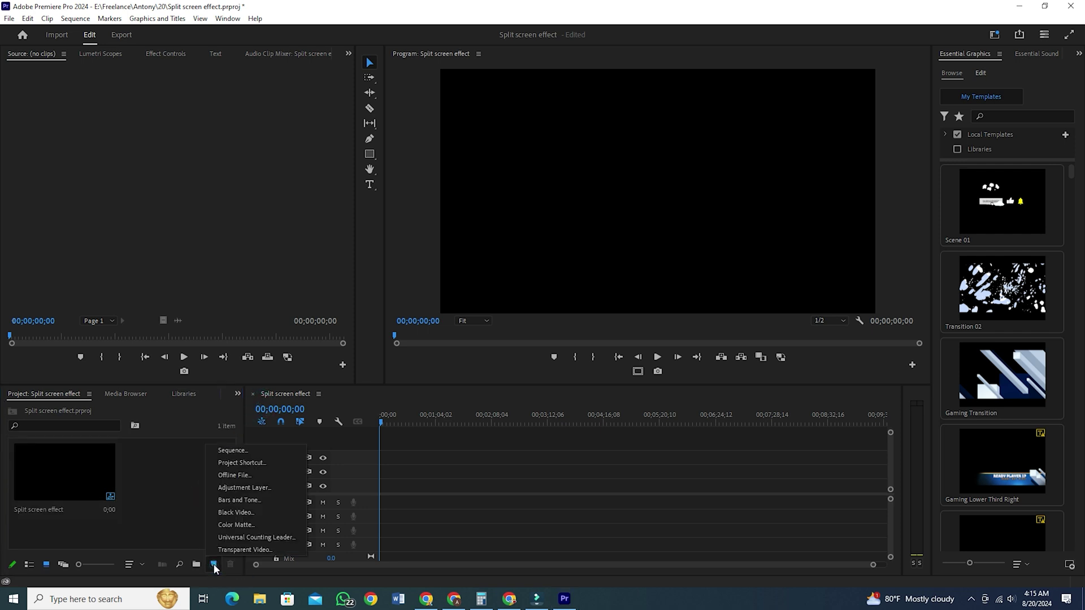
click(253, 525)
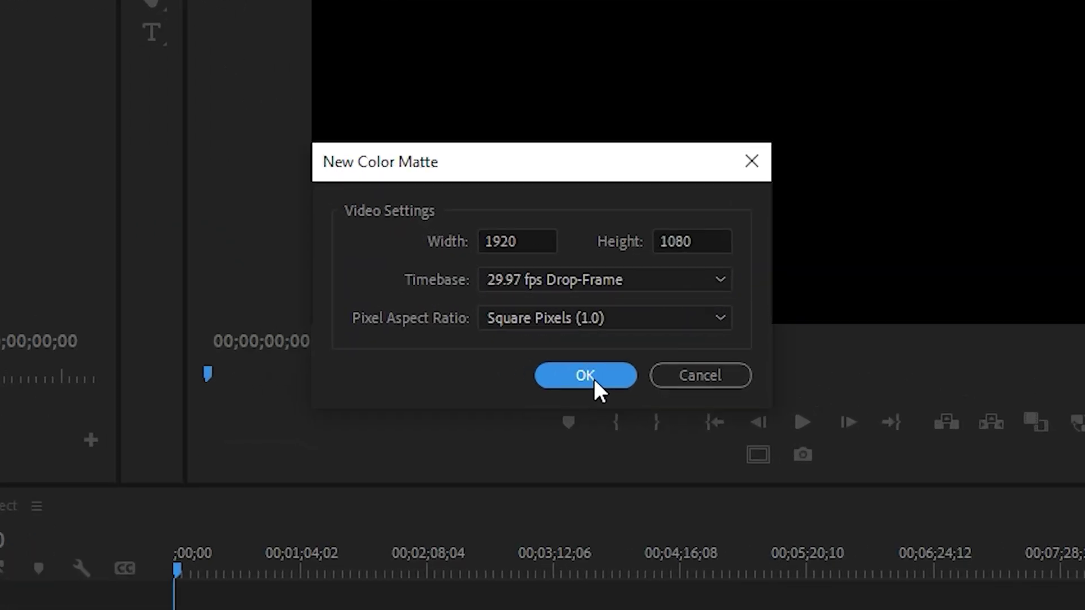
click(592, 377)
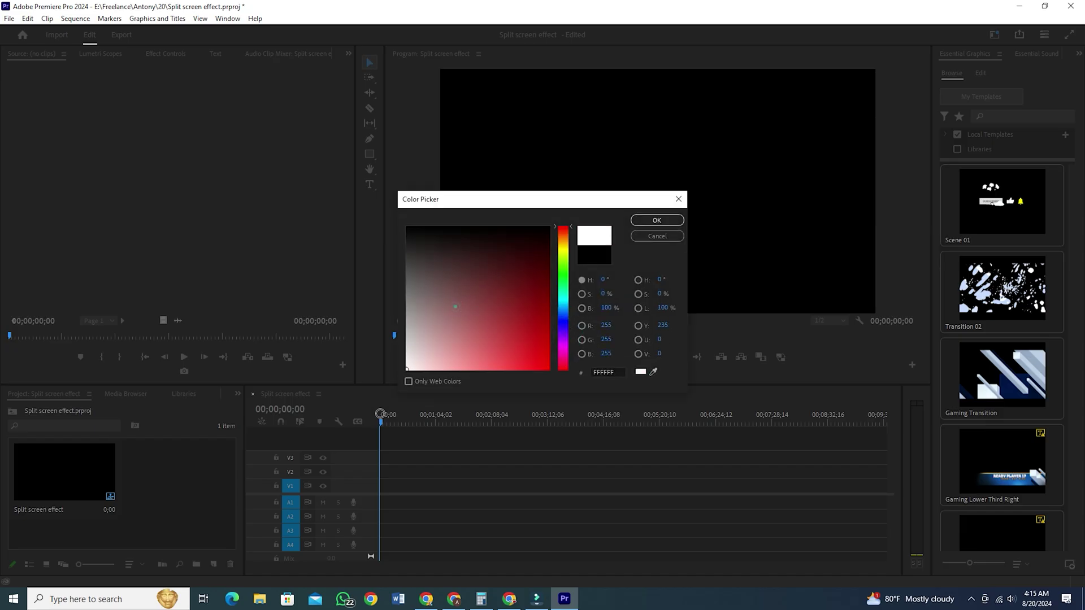
click(656, 220)
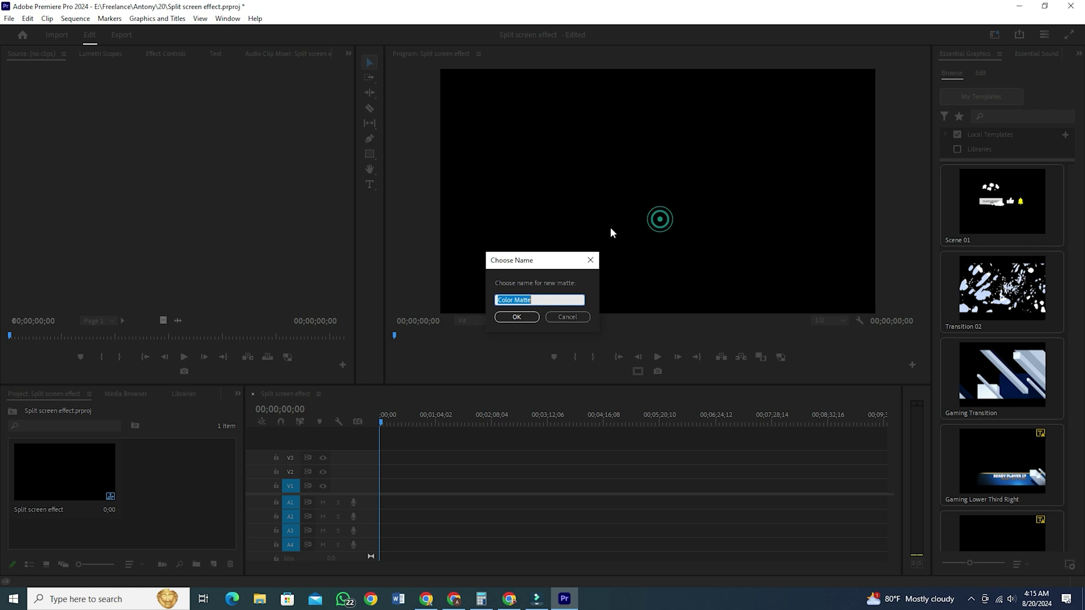
click(517, 316)
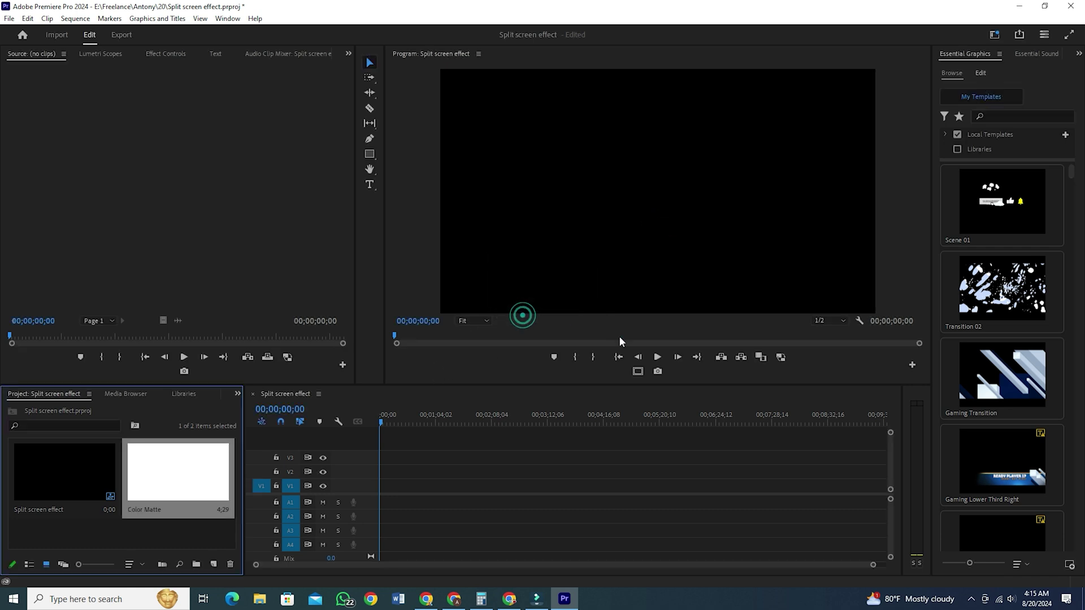
Place the Color Matte at the start of track V1 and the mountain clip above it at the start of V2
drag(194, 478, 508, 487)
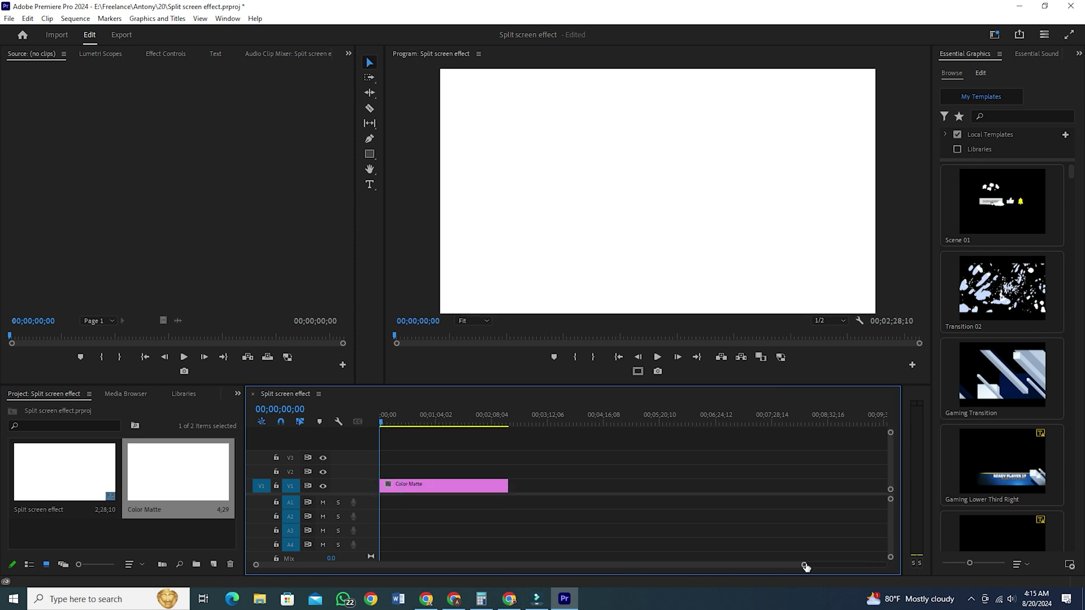
drag(805, 566, 649, 565)
drag(94, 84, 388, 479)
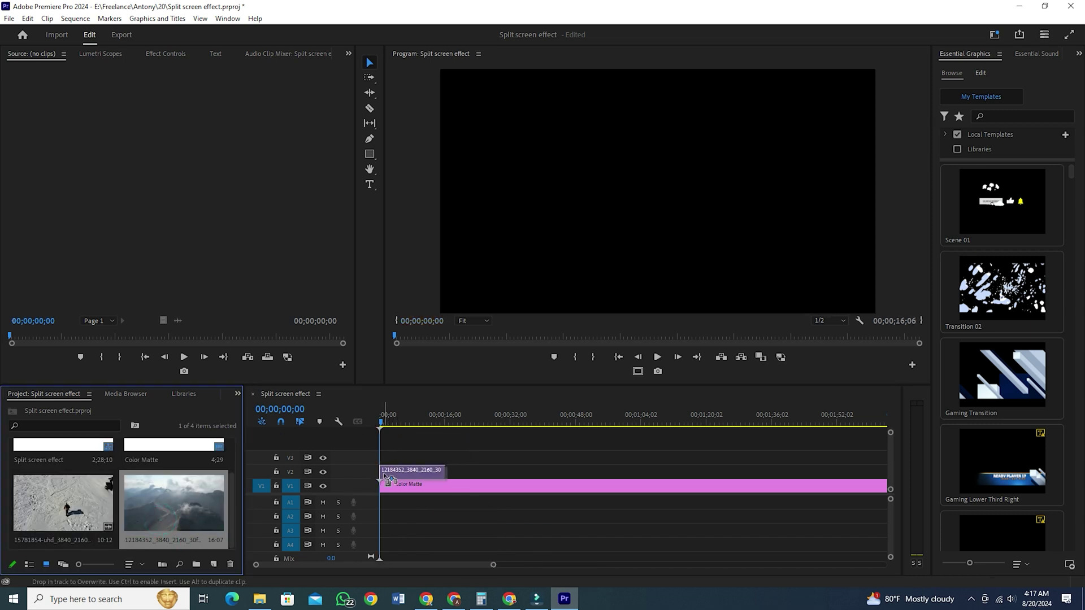
Set the mountain clip's Scale to 97 and its horizontal Position to 943
click(164, 53)
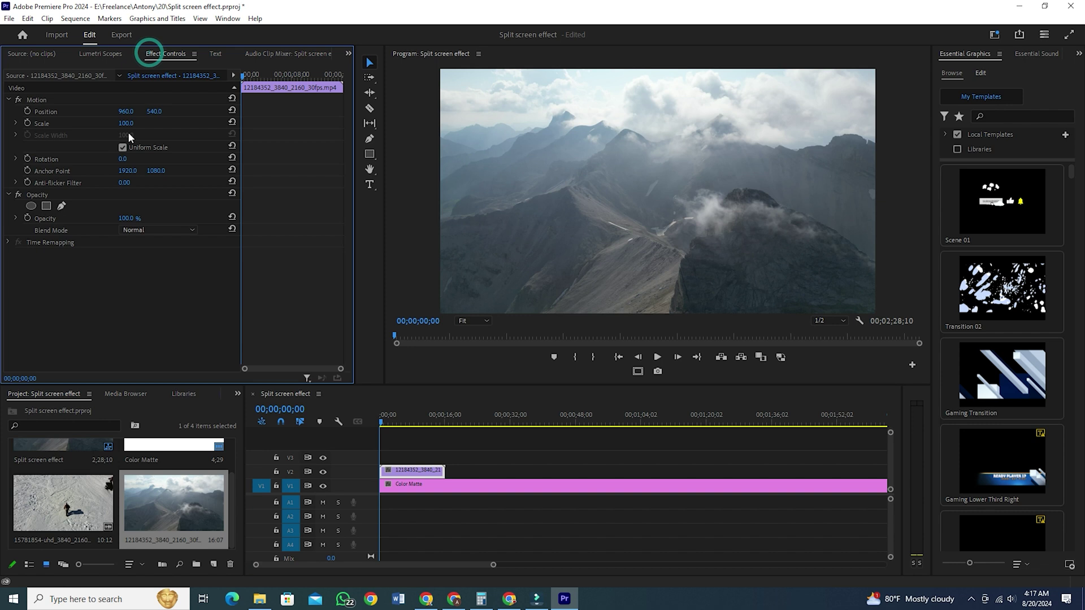
mouse_move(126, 123)
mouse_down()
mouse_move(96, 123)
mouse_move(116, 124)
mouse_move(116, 112)
mouse_up()
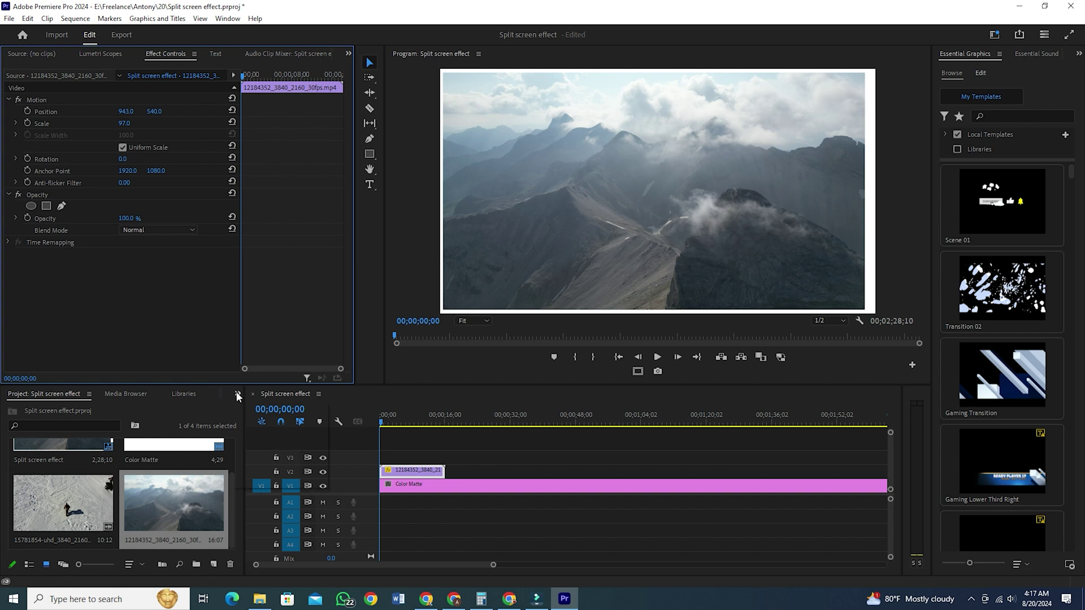
Switch the workspace layout to Editing
click(237, 394)
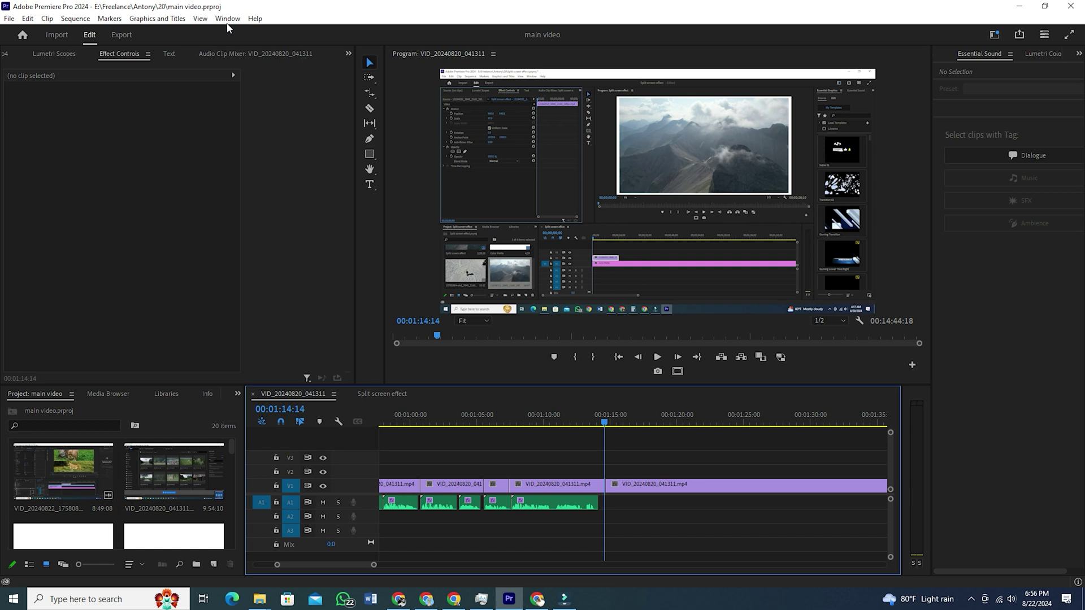
click(228, 19)
mouse_move(304, 31)
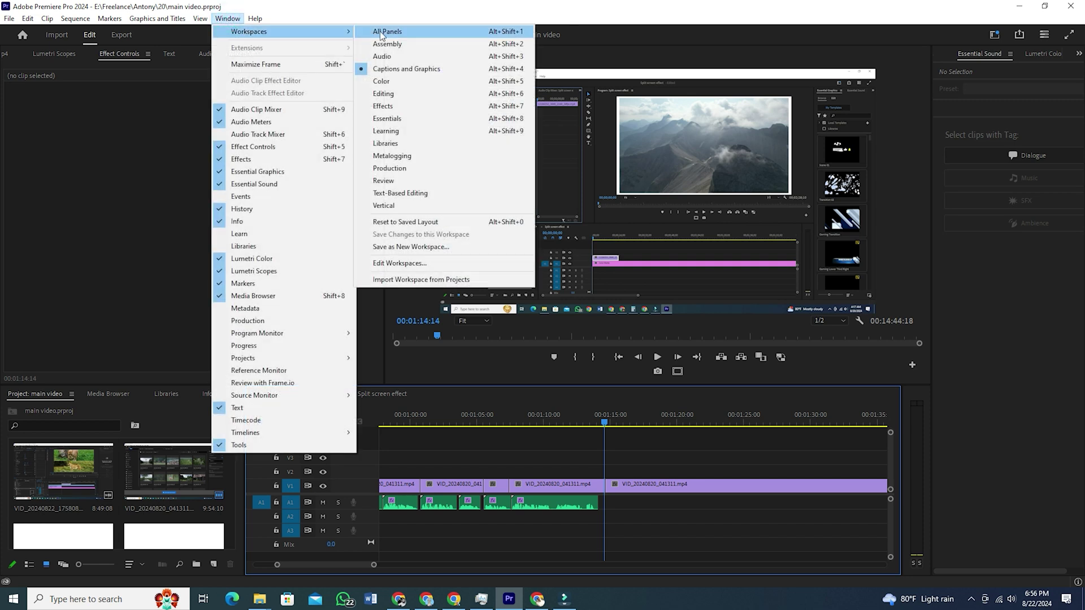
click(382, 94)
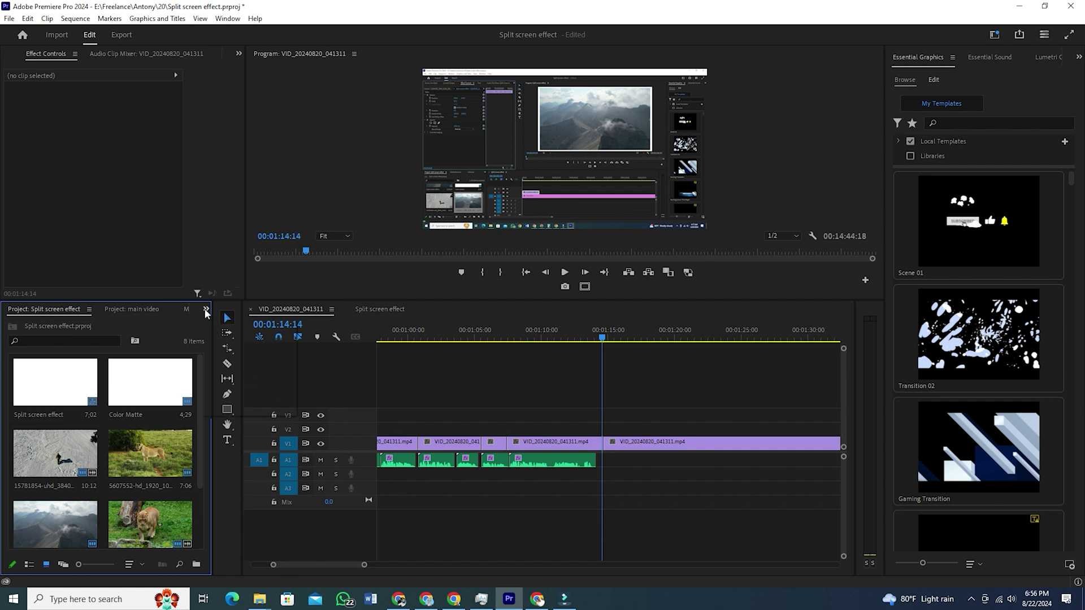
click(206, 309)
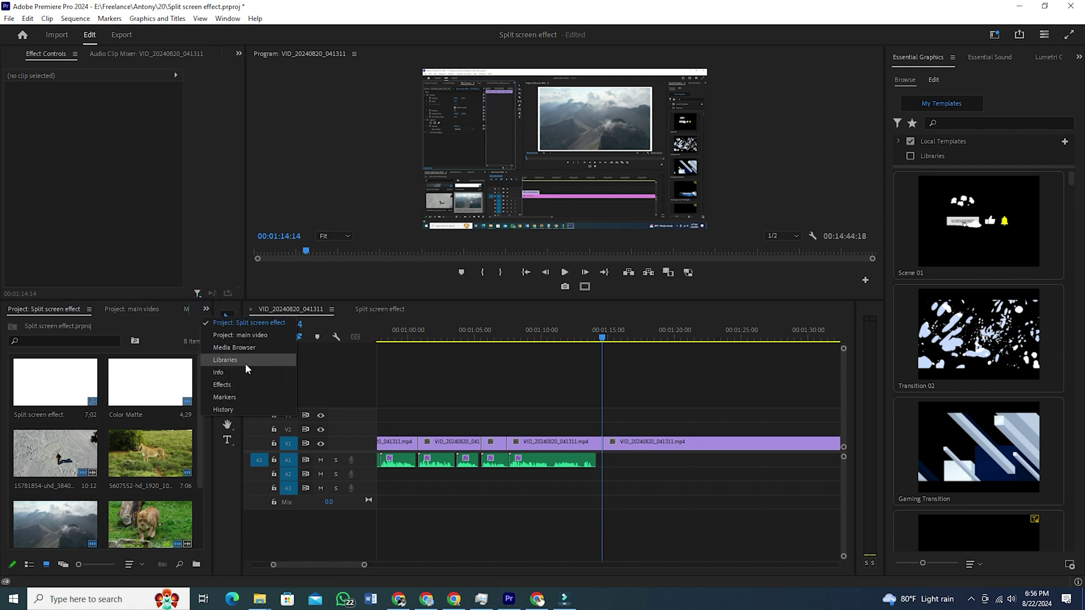
click(516, 381)
click(222, 19)
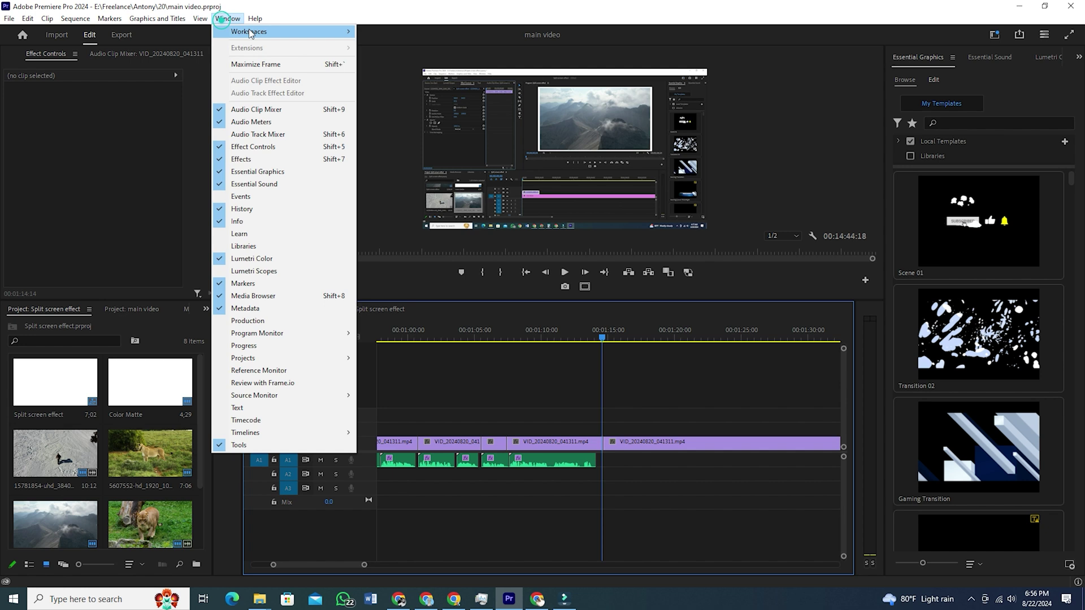
mouse_move(249, 32)
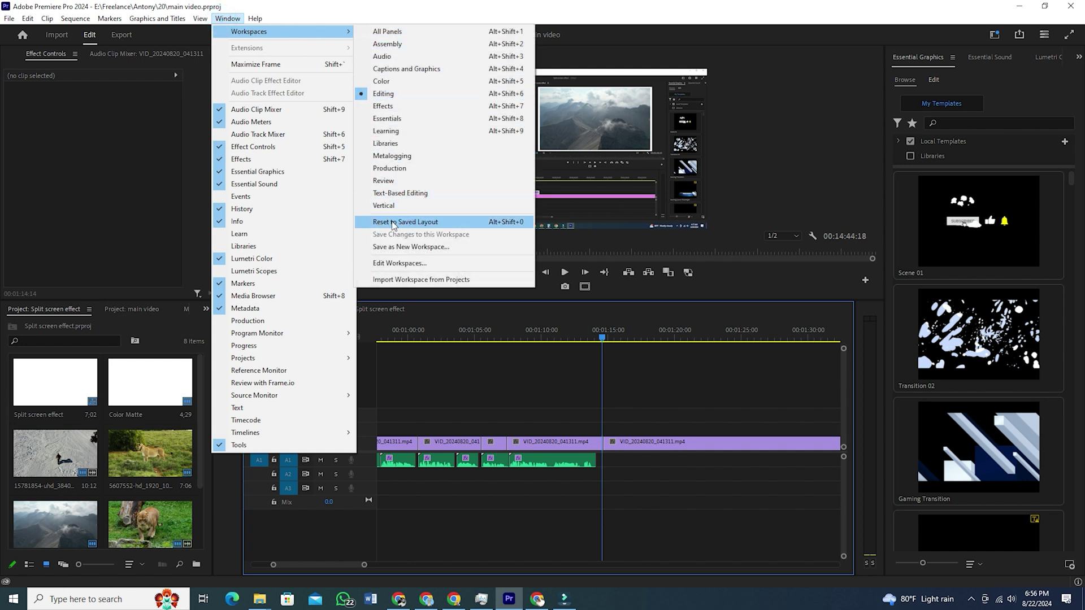
click(680, 367)
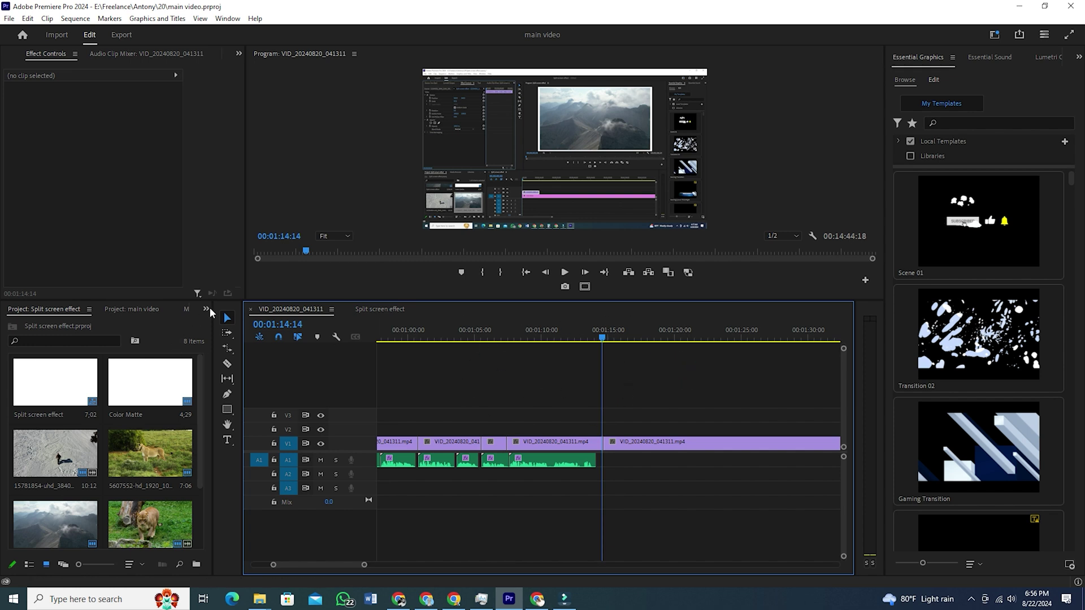
Search the effects for "crop" and apply the Crop effect to the mountain clip on V2
click(205, 309)
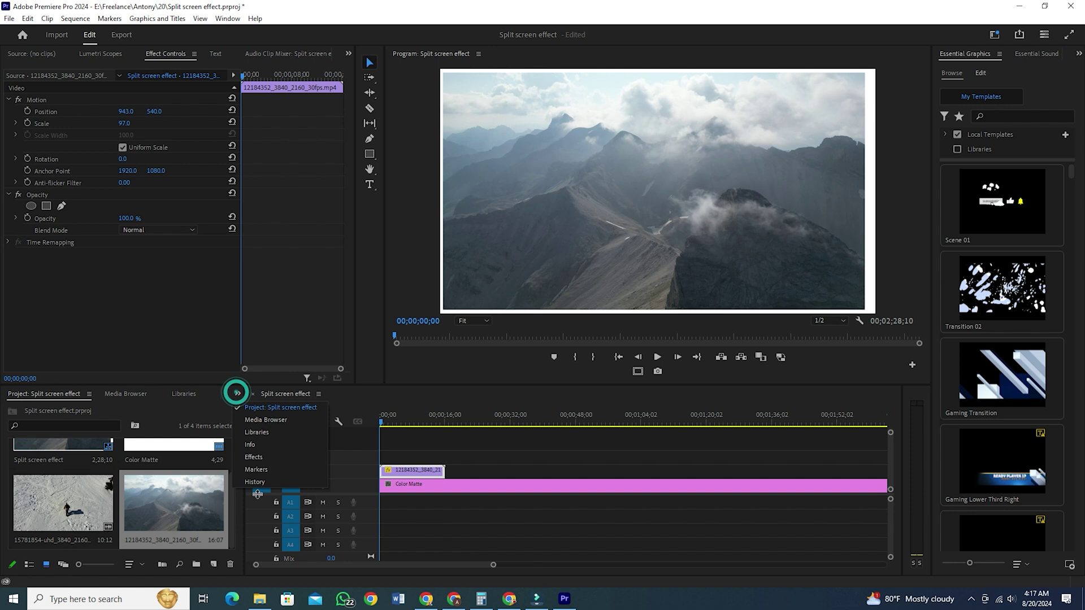
click(254, 456)
click(89, 408)
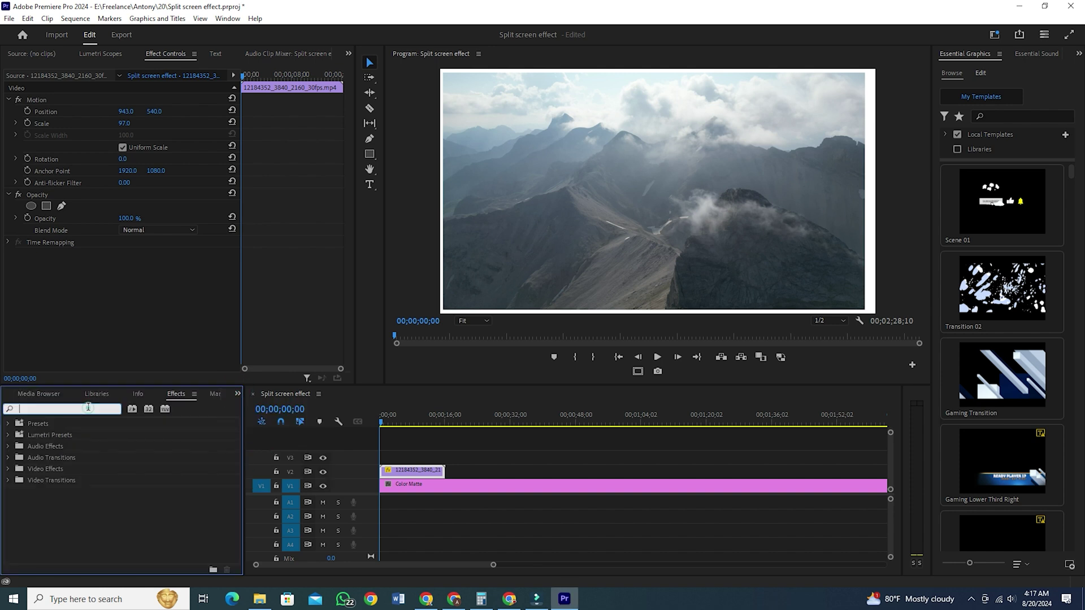
text(crop)
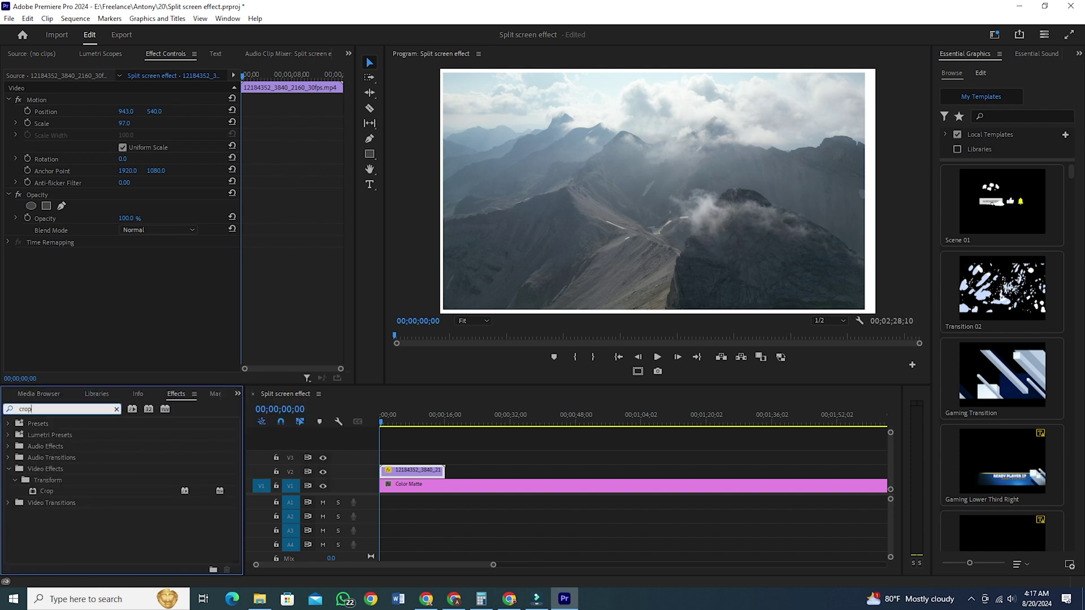
drag(49, 496, 429, 473)
Crop the mountain clip's sides by about 24.9% on the left and 19.4% on the right
click(31, 254)
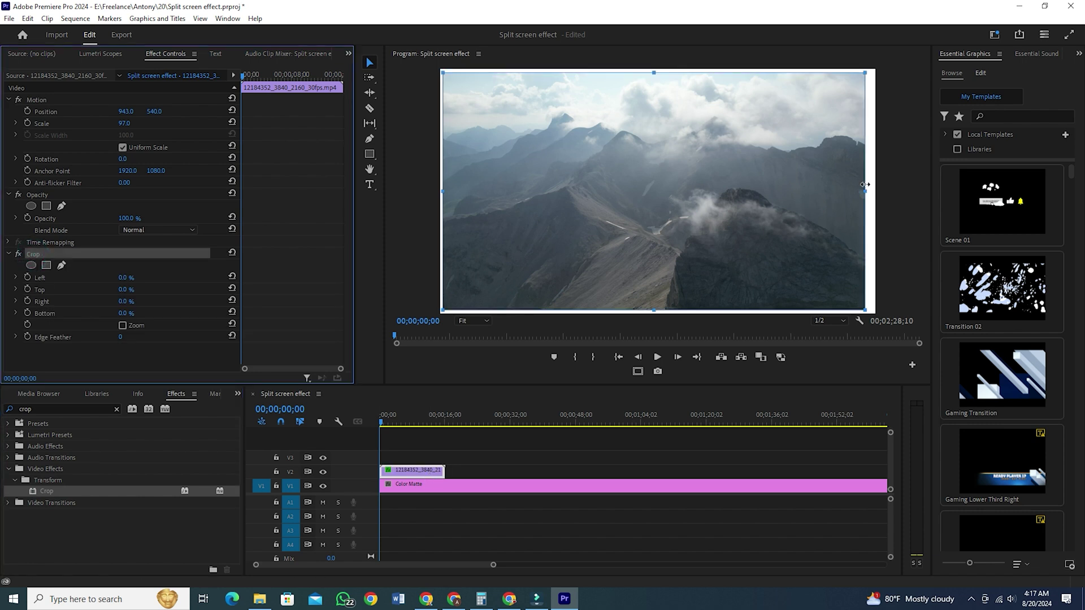
drag(865, 184, 760, 191)
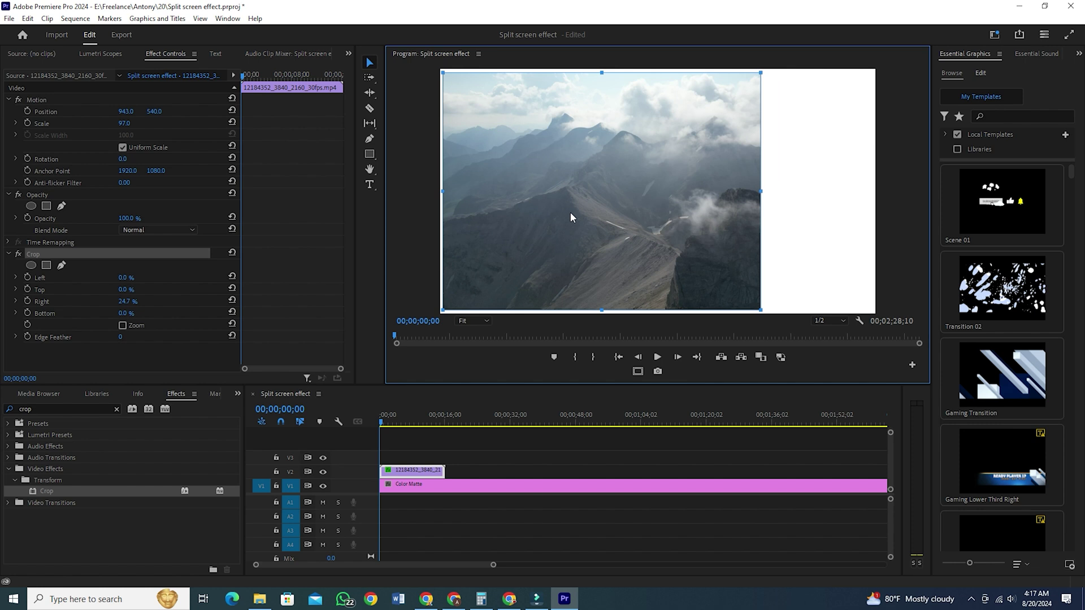
drag(445, 194, 544, 199)
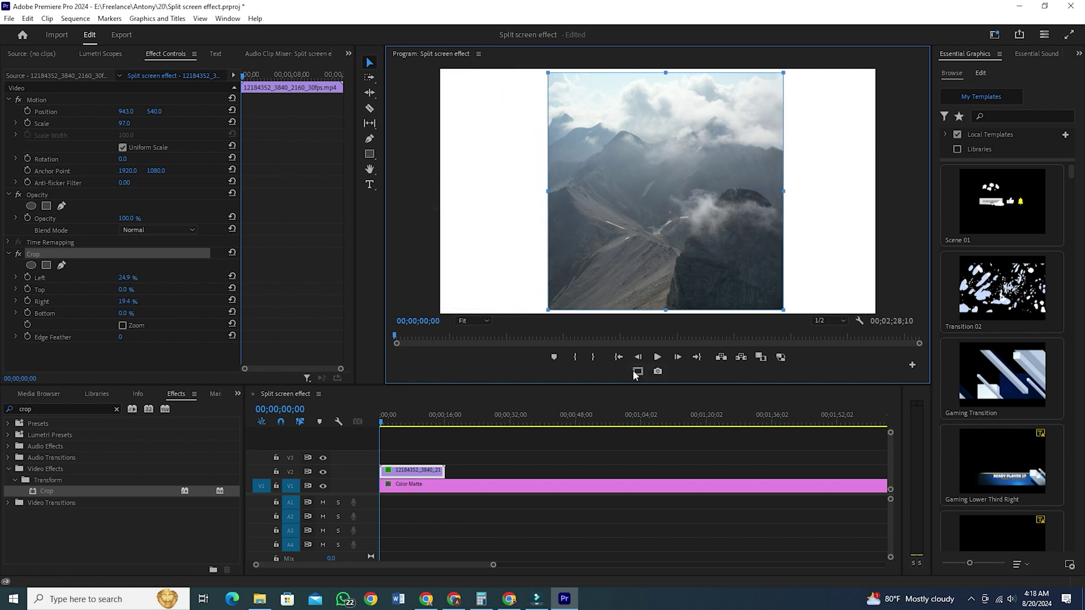
Display Safe Margins in the Program monitor and place the Safe Margins control after Export Frame in its button bar
click(638, 372)
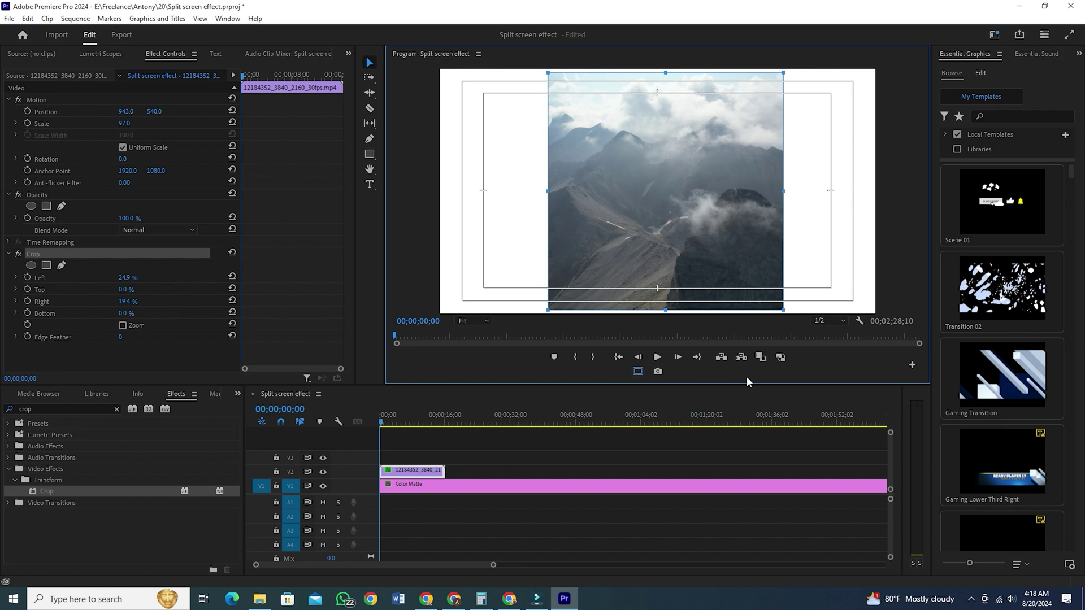
click(911, 366)
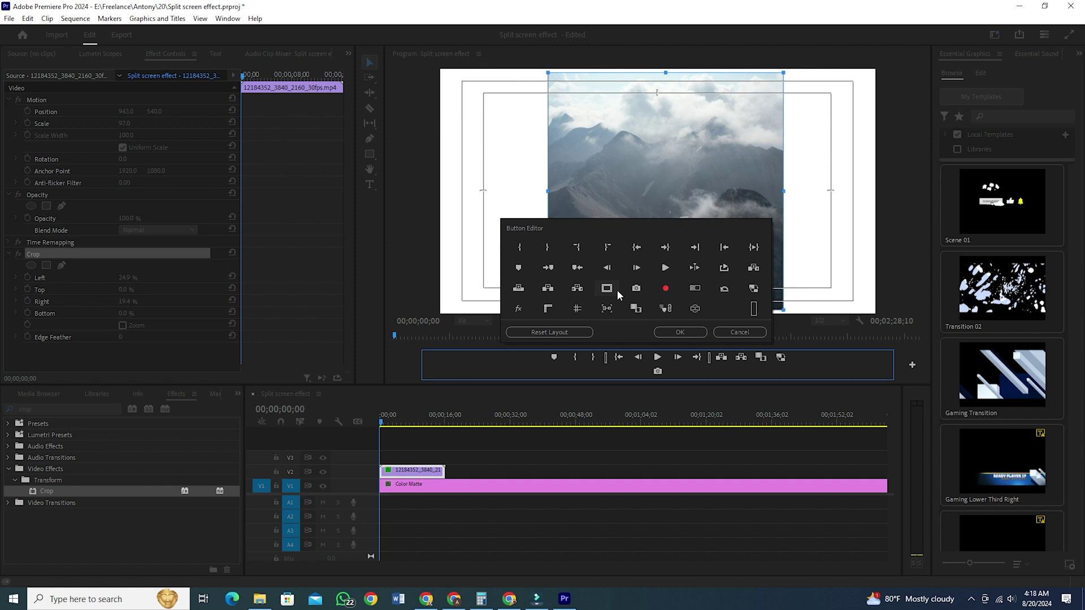
drag(608, 290, 706, 372)
click(696, 333)
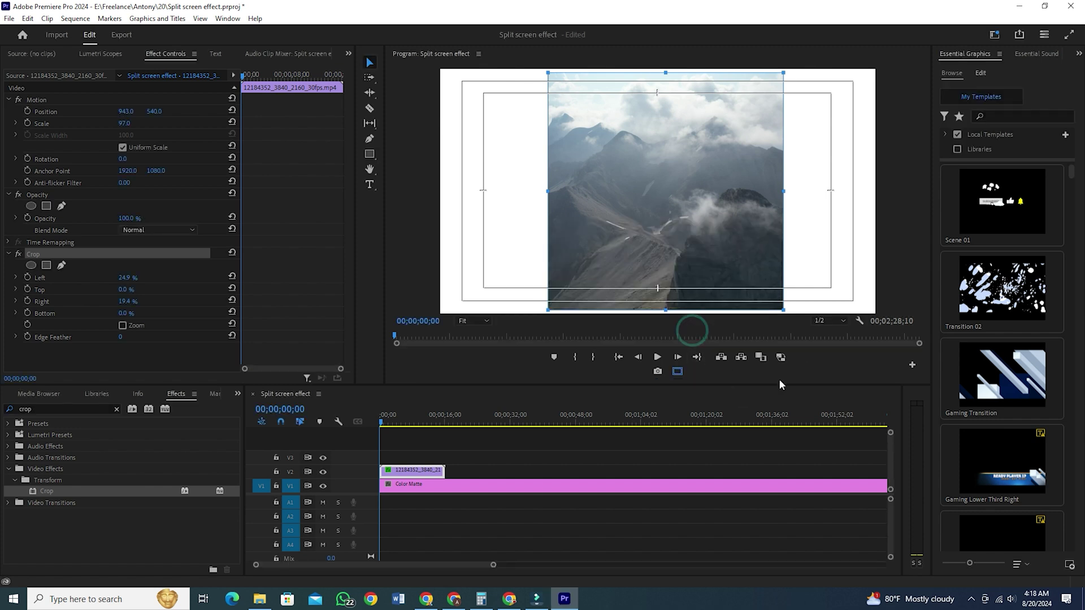
Shift the cropped mountain clip to the left side of the frame, with a horizontal Position of 478
click(407, 472)
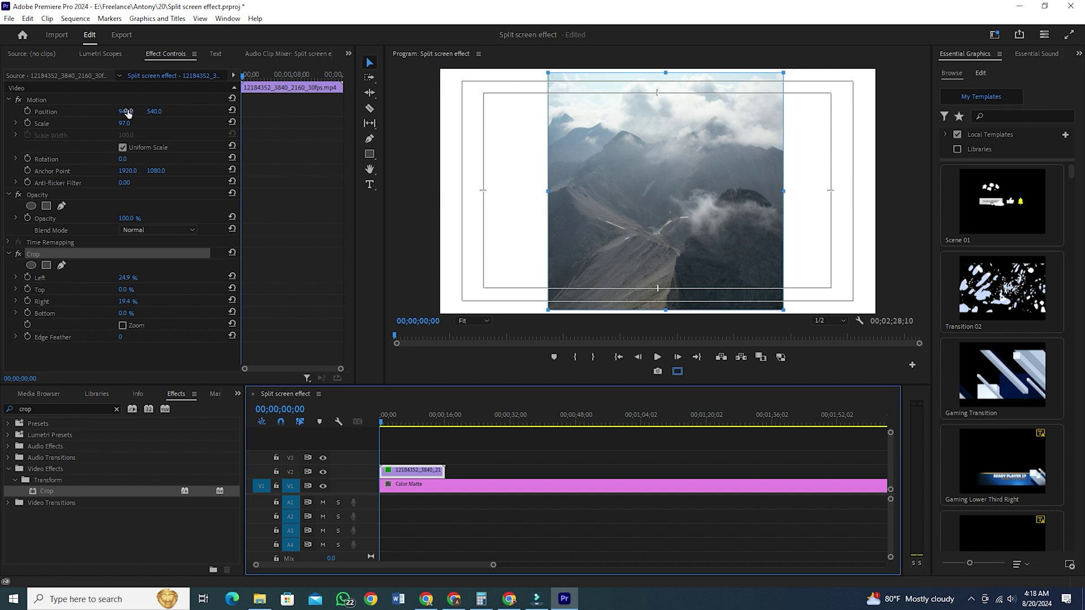
drag(128, 113, 57, 114)
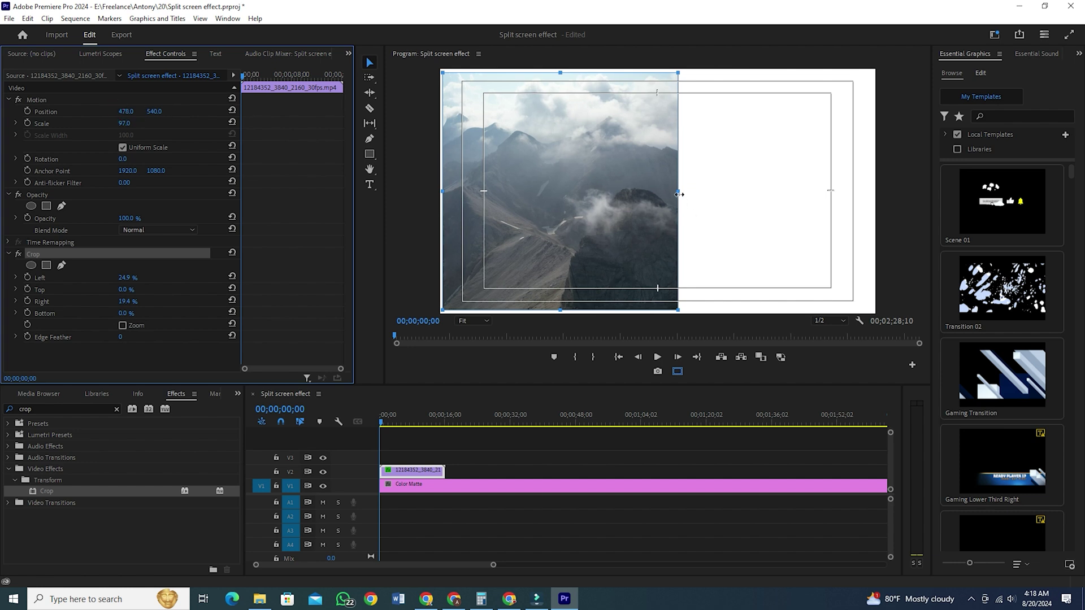
Crop the mountain clip's right side to 24.4% so its edge meets the frame's centre guide
drag(679, 193, 656, 195)
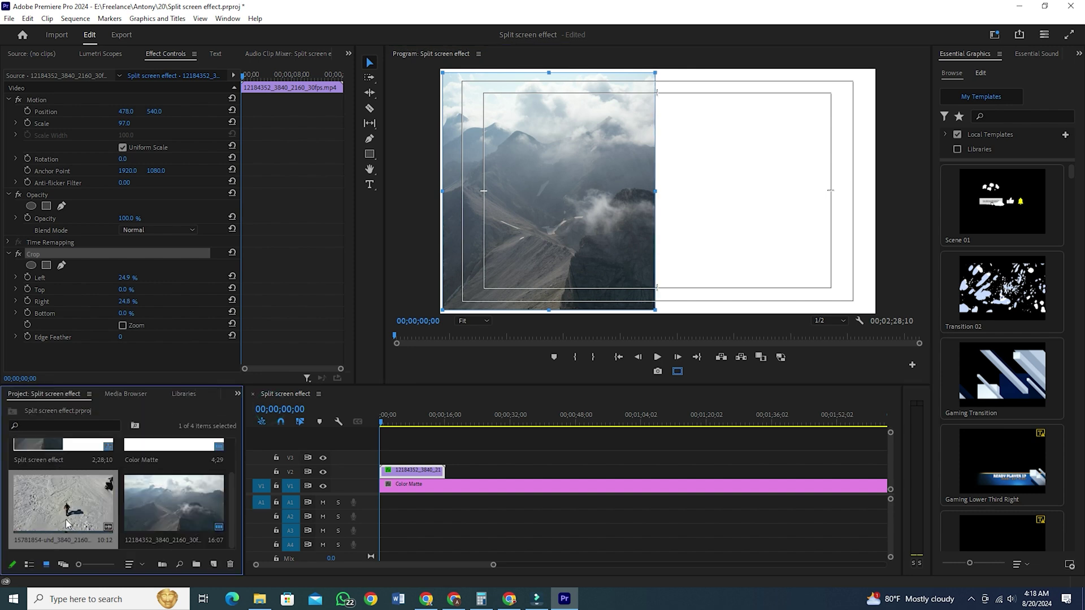
Place the snow hiker clip on V3 at the start of the sequence and scale it to the frame size
drag(85, 502, 379, 456)
right_click(393, 455)
click(444, 478)
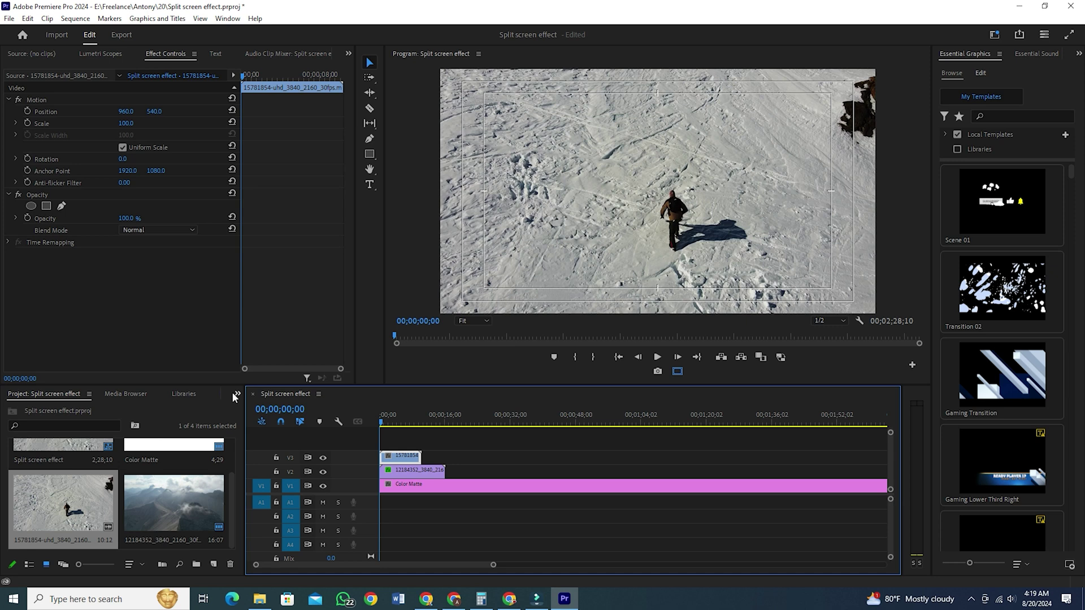
Apply the Crop effect to the snow hiker clip and set the clip's Motion Scale to 98
click(237, 394)
click(260, 458)
drag(47, 491, 392, 461)
drag(126, 123, 125, 123)
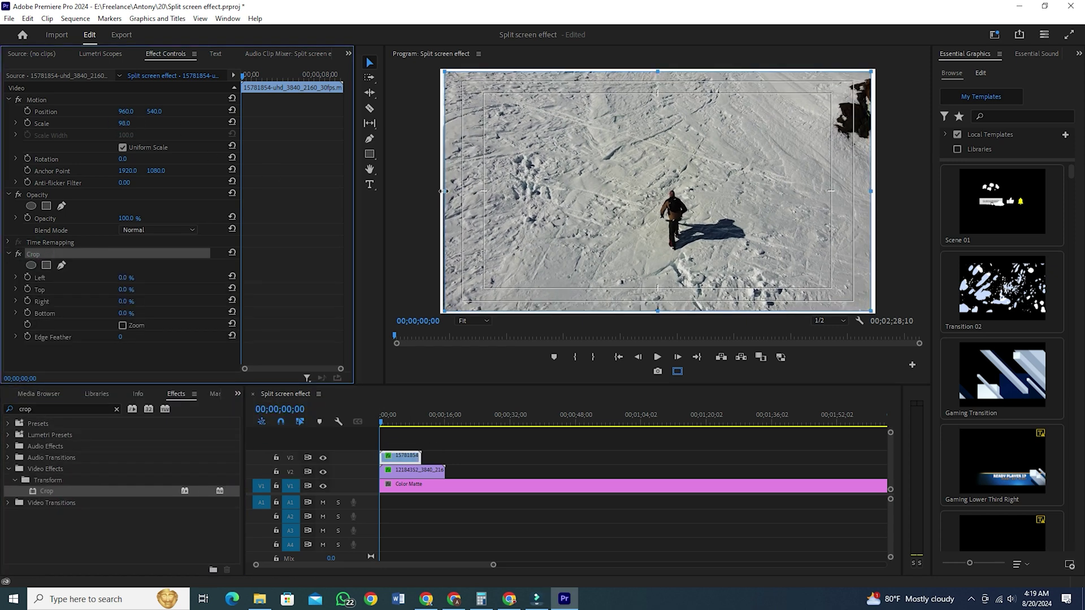
Crop the snow clip to 41.8% left and 7.8% right, and shift its horizontal Position to 1113 to fill the right half
drag(443, 191, 639, 191)
drag(871, 194, 838, 195)
drag(638, 191, 621, 191)
drag(124, 112, 210, 111)
click(872, 196)
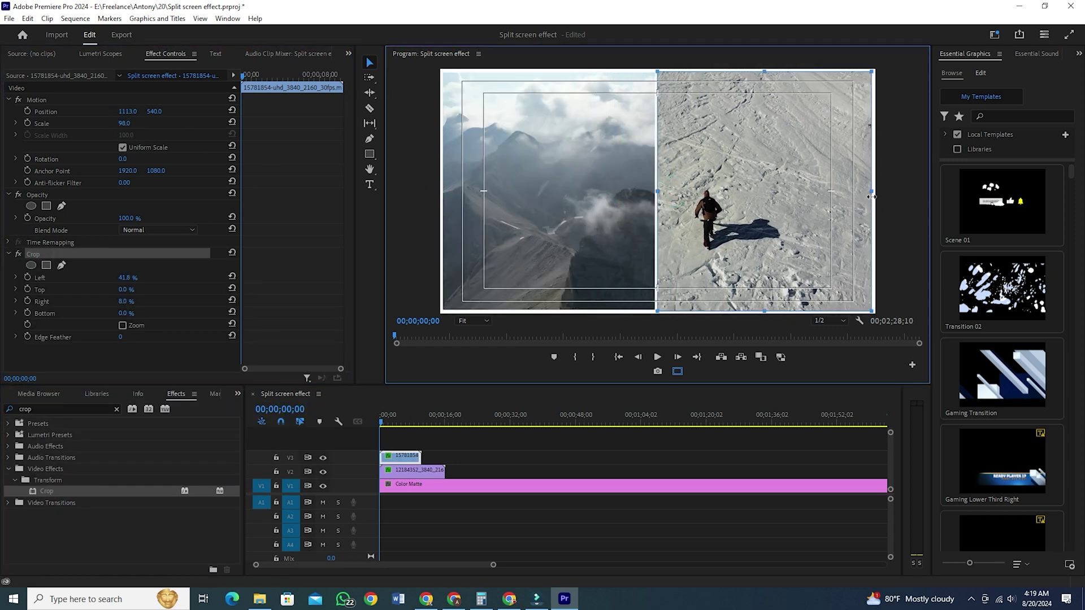
drag(871, 196, 873, 196)
Crop the snow clip 0.5% at the top and 0.8% at the bottom to align its edges with the mountain clip
click(475, 321)
click(476, 390)
scroll(836, 295, down, 3)
drag(734, 309, 780, 310)
drag(818, 273, 818, 269)
scroll(785, 170, up, 5)
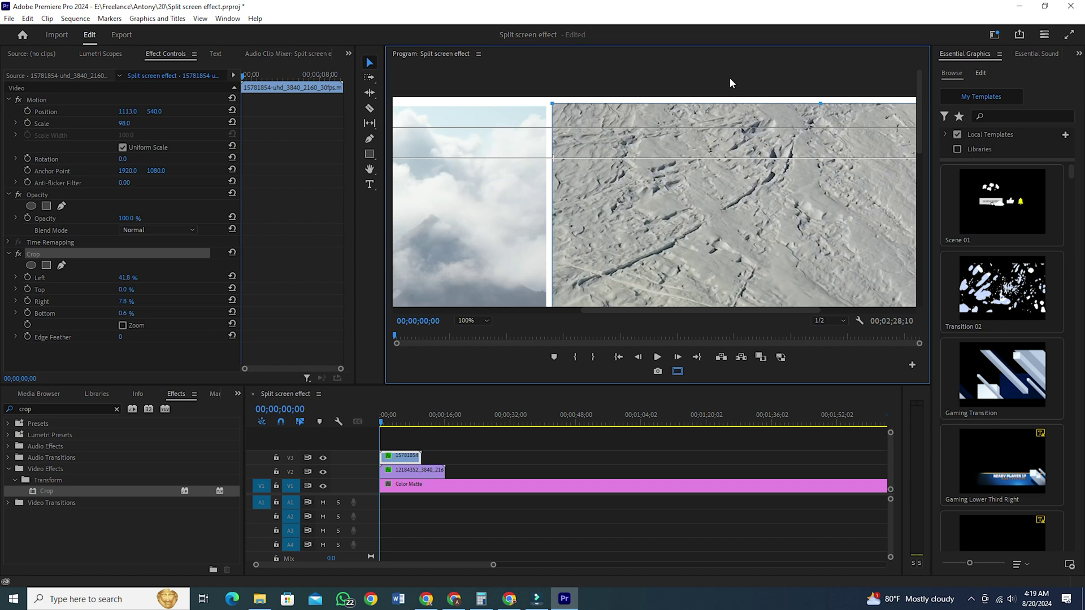
drag(820, 103, 819, 106)
click(723, 444)
drag(919, 144, 920, 294)
click(402, 457)
click(34, 254)
drag(820, 269, 821, 268)
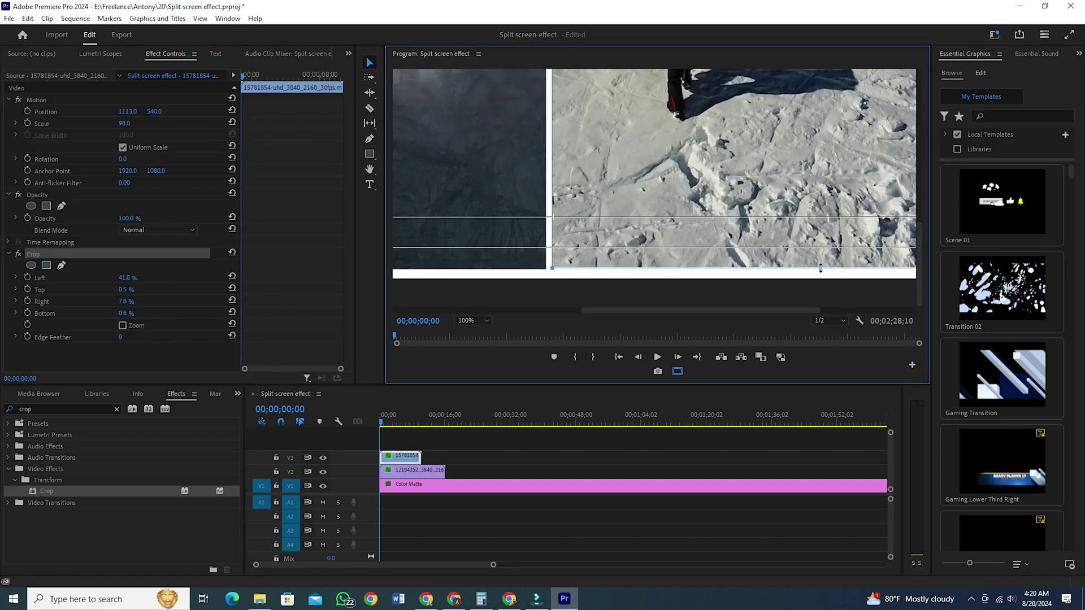
click(473, 321)
click(472, 332)
click(628, 449)
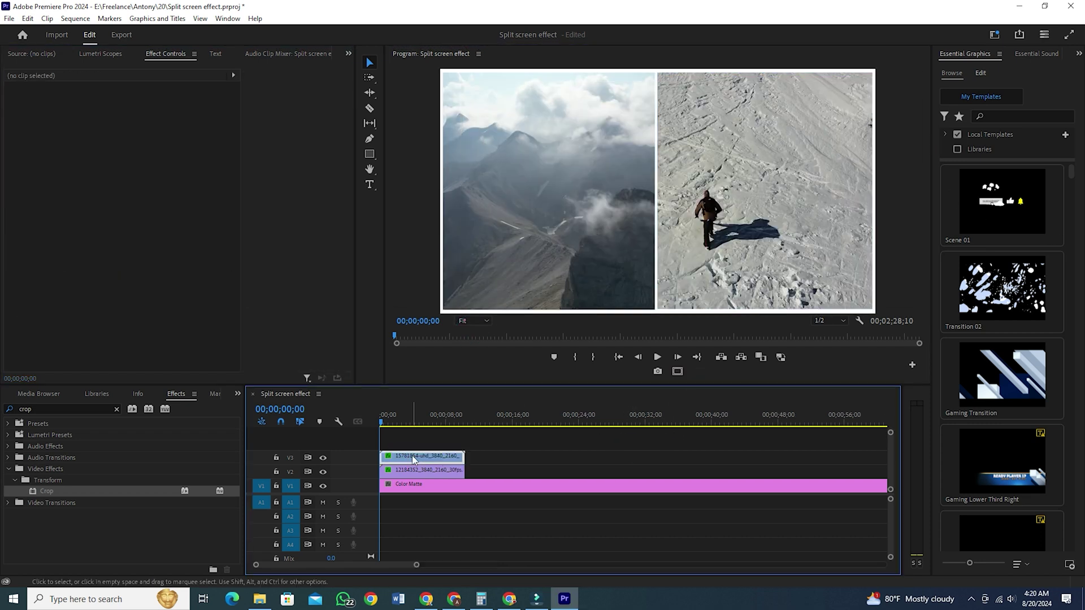
Search the effects for "transform" and apply the Distort Transform effect to both the snow and mountain clips
click(411, 457)
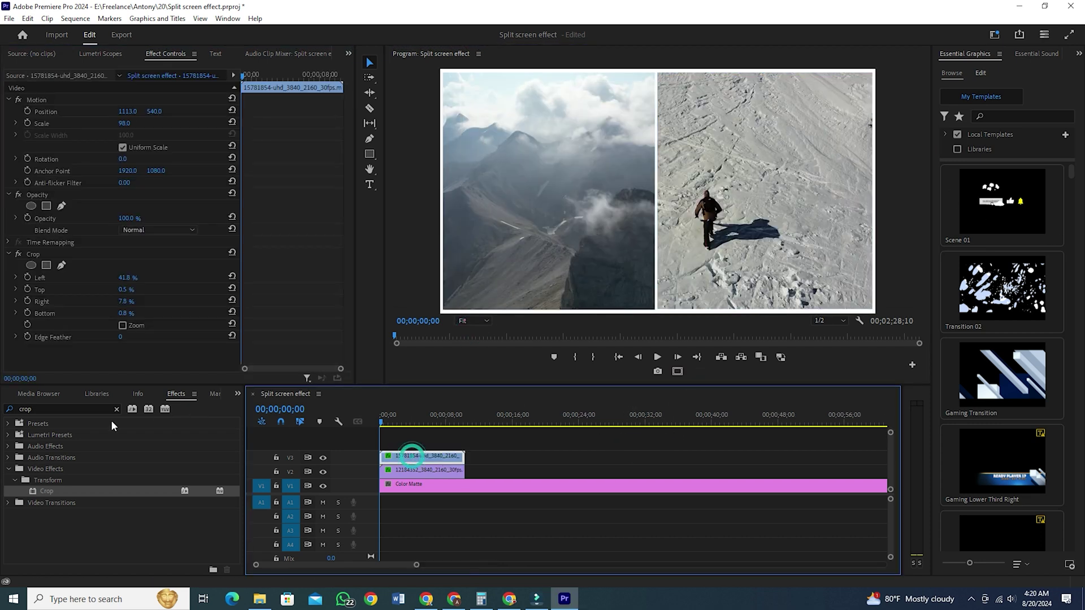
click(116, 410)
click(83, 409)
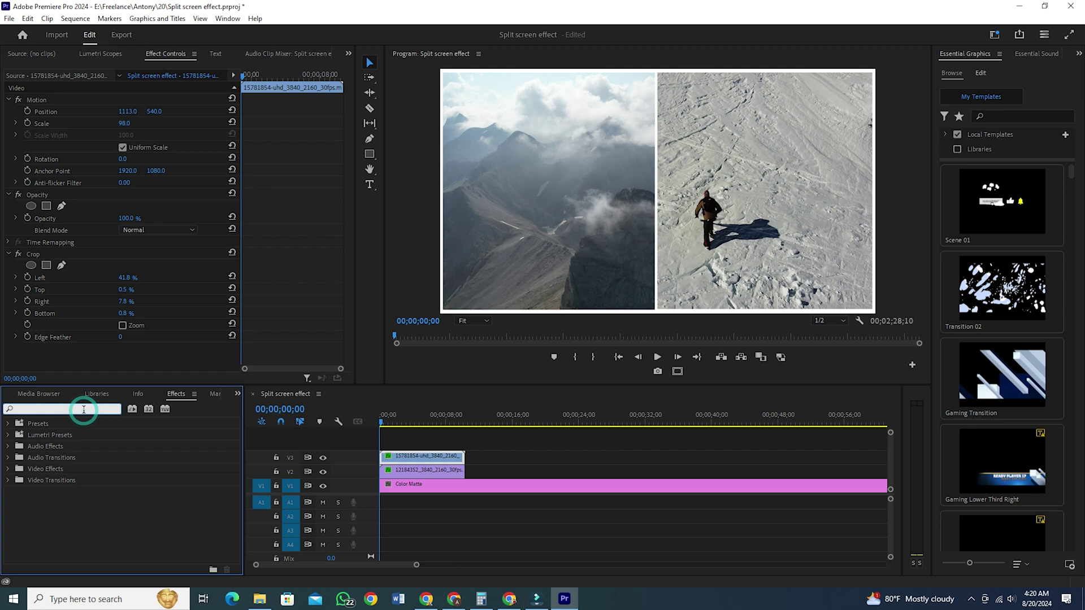
text(transform)
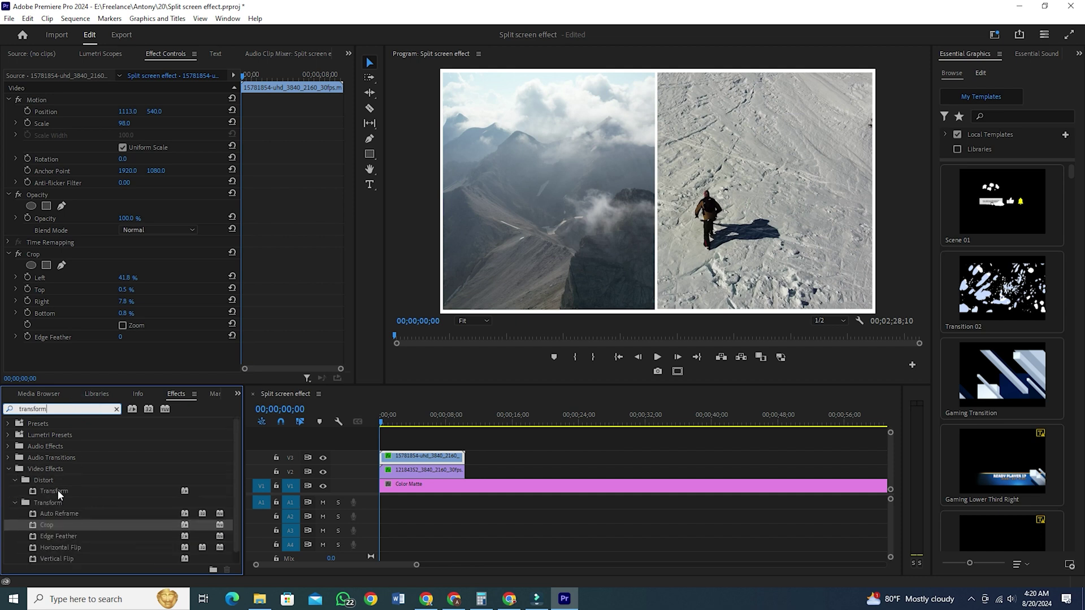
double_click(56, 491)
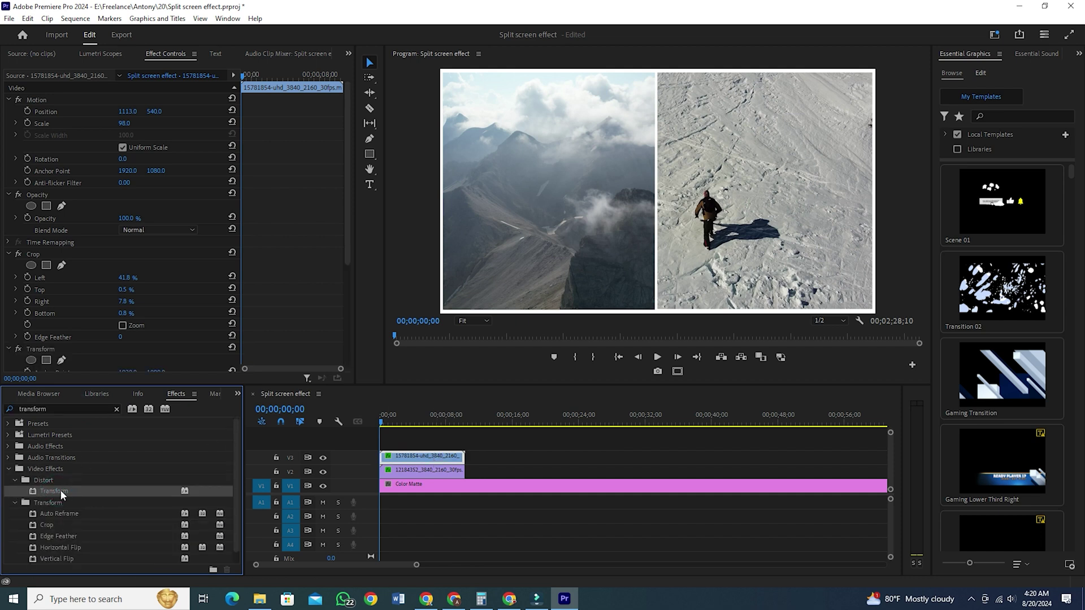
drag(61, 492, 450, 464)
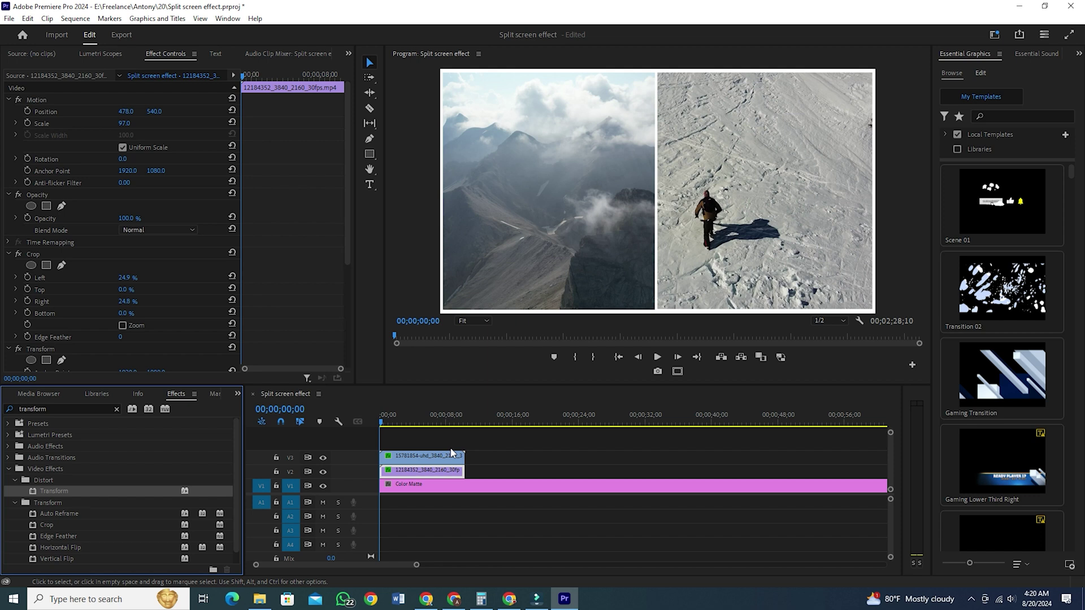
Set the Shutter Angle of the snow clip's Transform effect to 180
click(426, 457)
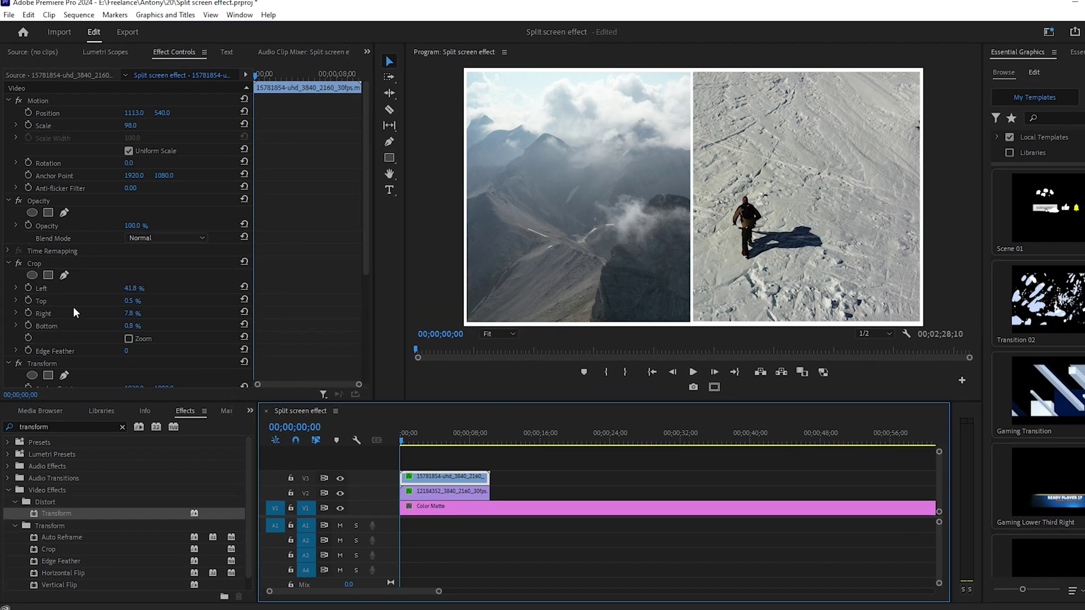
scroll(73, 306, down, 5)
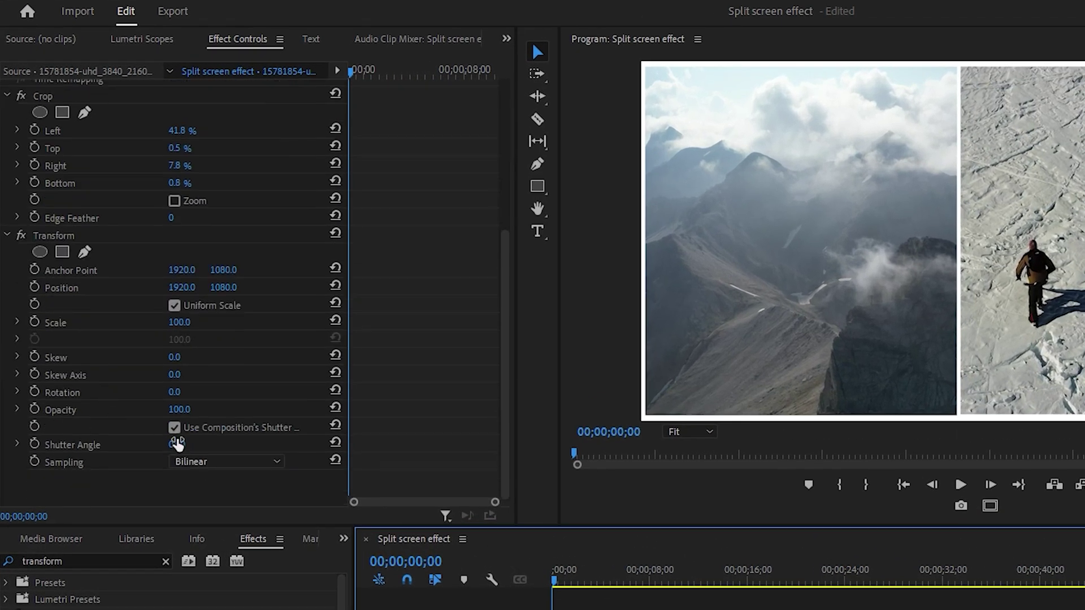
click(177, 444)
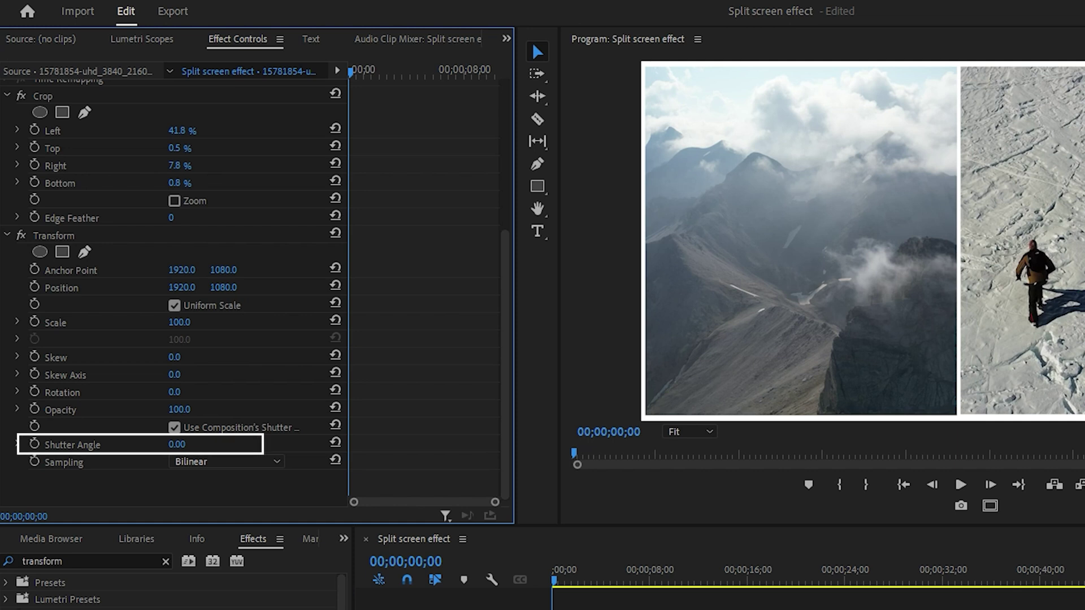
click(177, 444)
text(18)
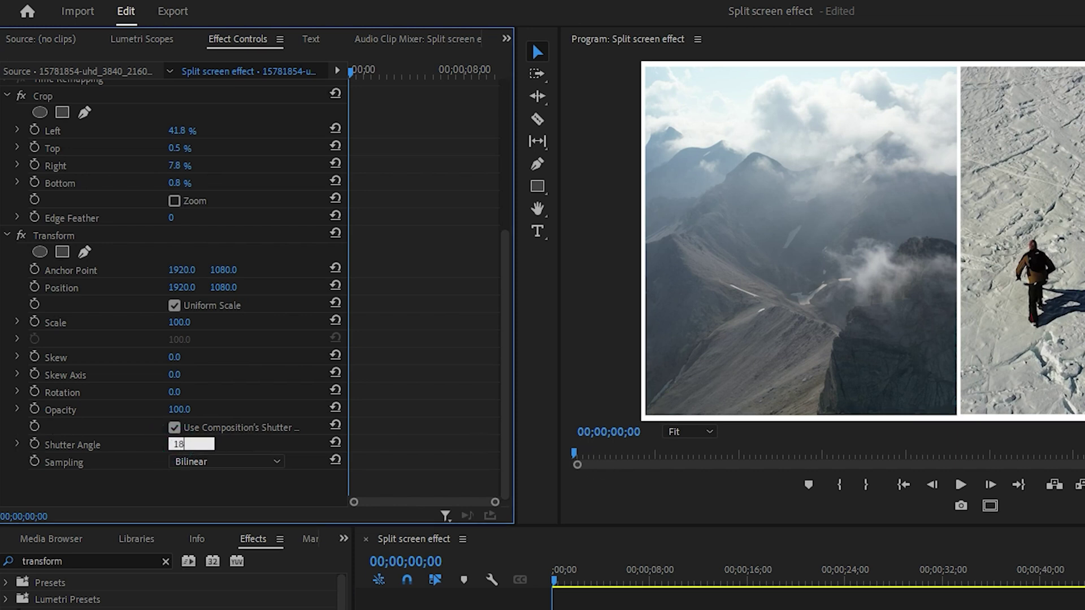
text(0)
key(Return)
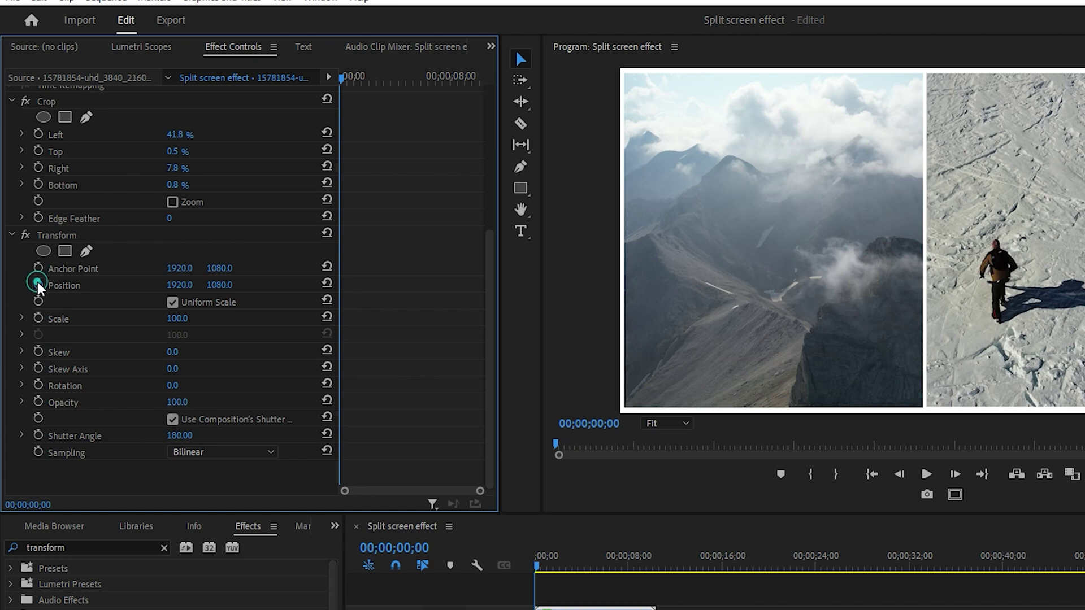
Keyframe the snow clip's Transform Position at the sequence start and lower the clip out of frame, with a vertical value of 3251
click(38, 284)
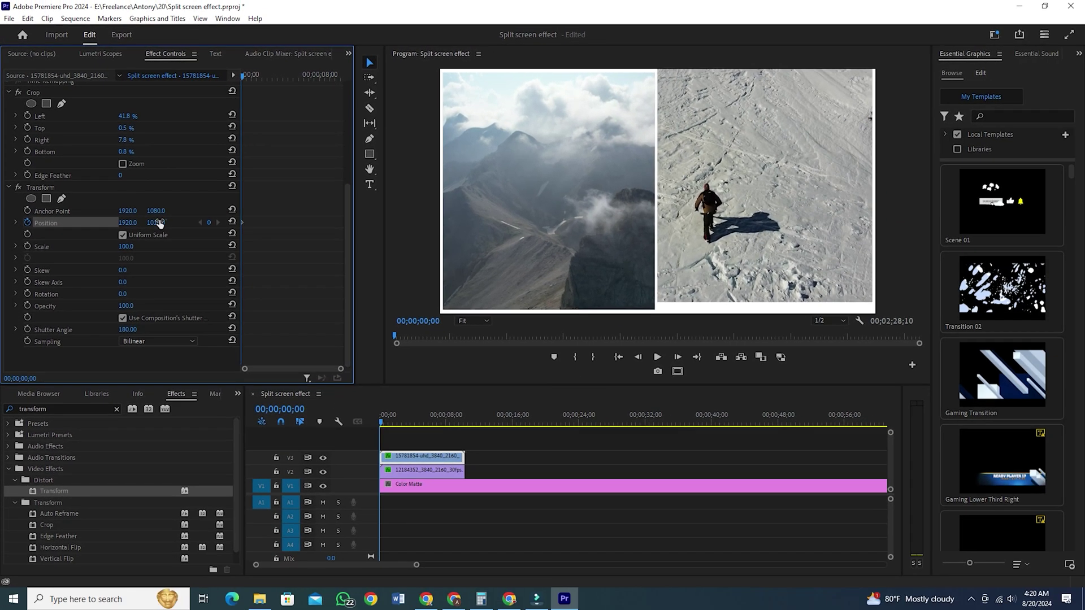
drag(196, 257, 464, 257)
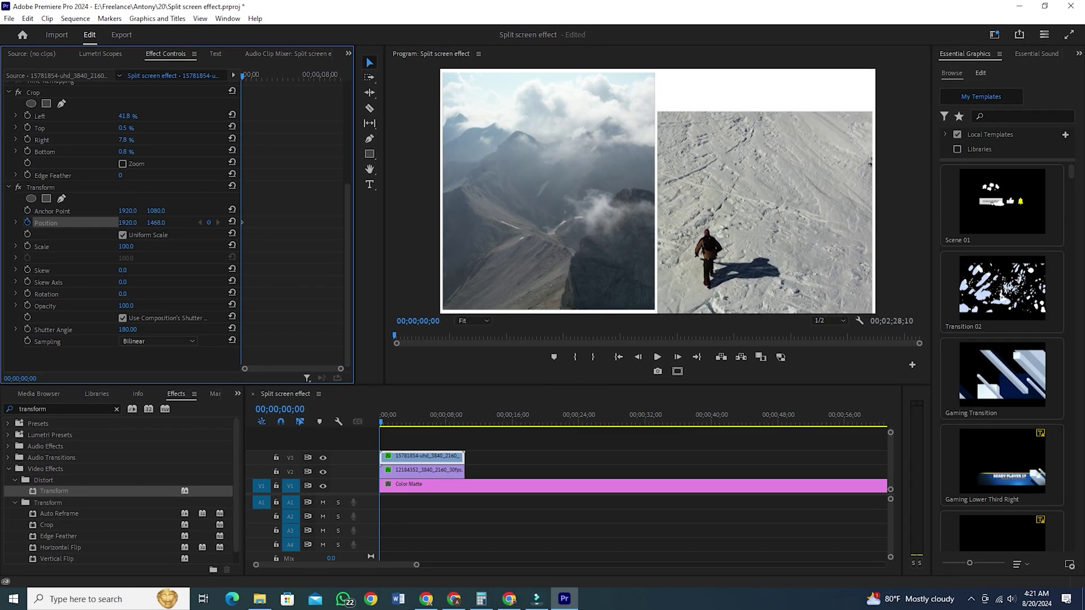
drag(375, 222, 1084, 222)
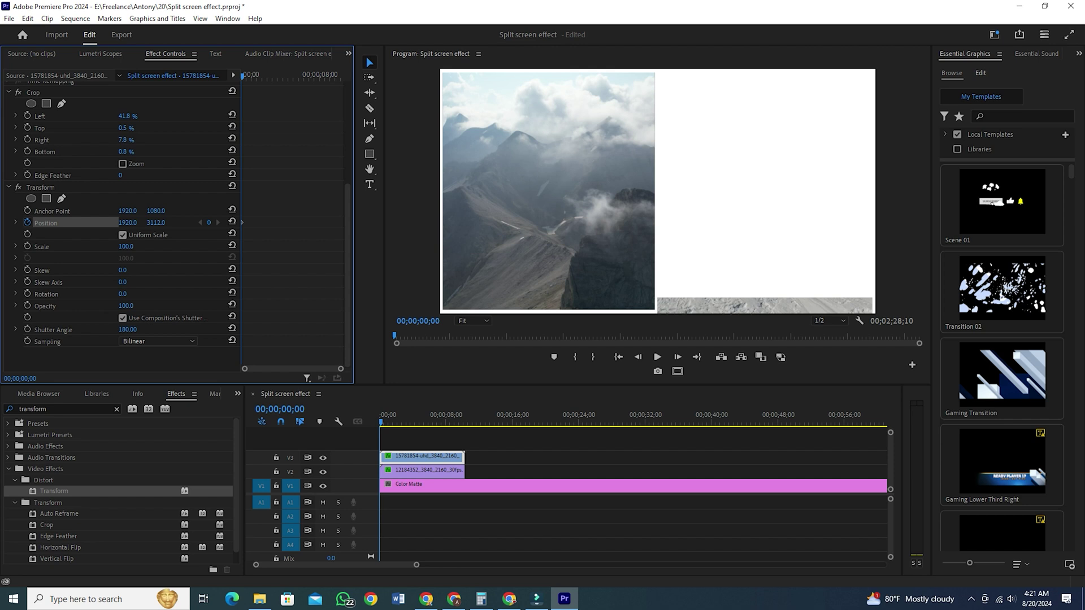
Add a Transform Position keyframe on the snow clip at 00;00;00;12 and reset it to the default position
click(658, 357)
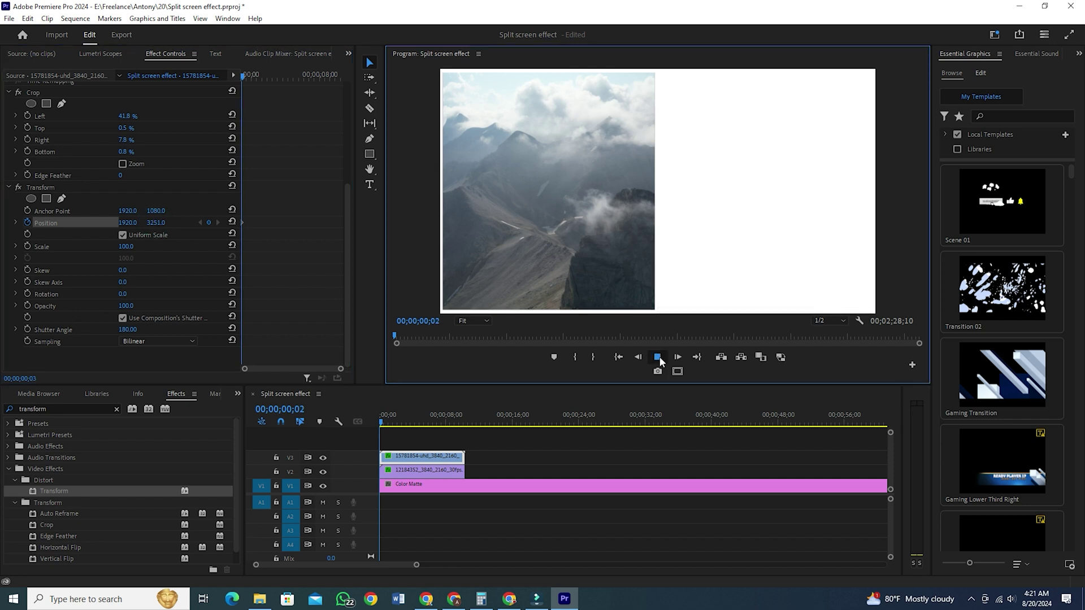
drag(416, 564, 355, 589)
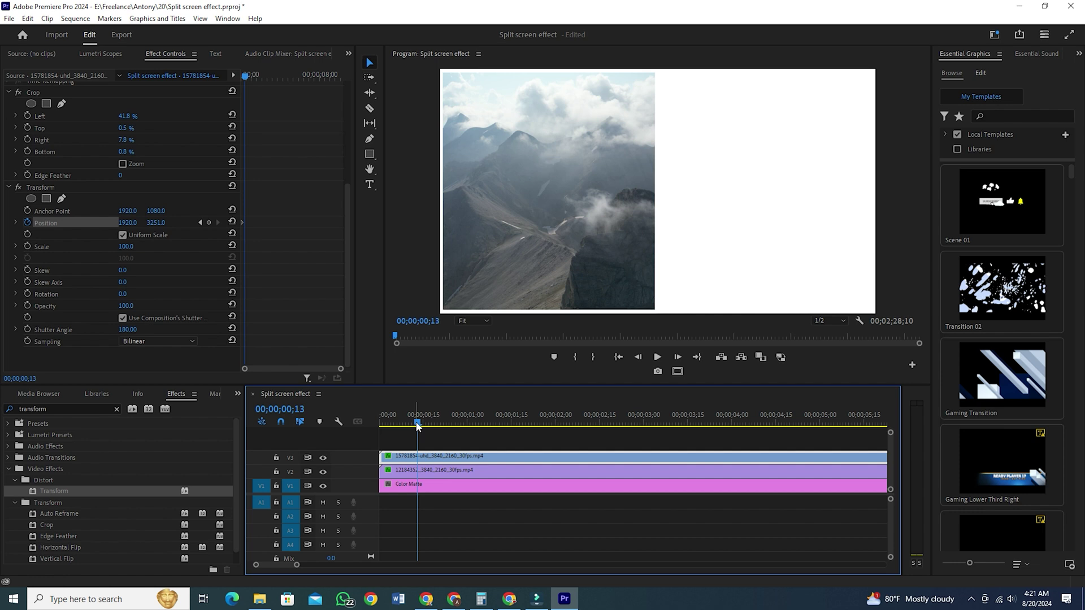
click(666, 358)
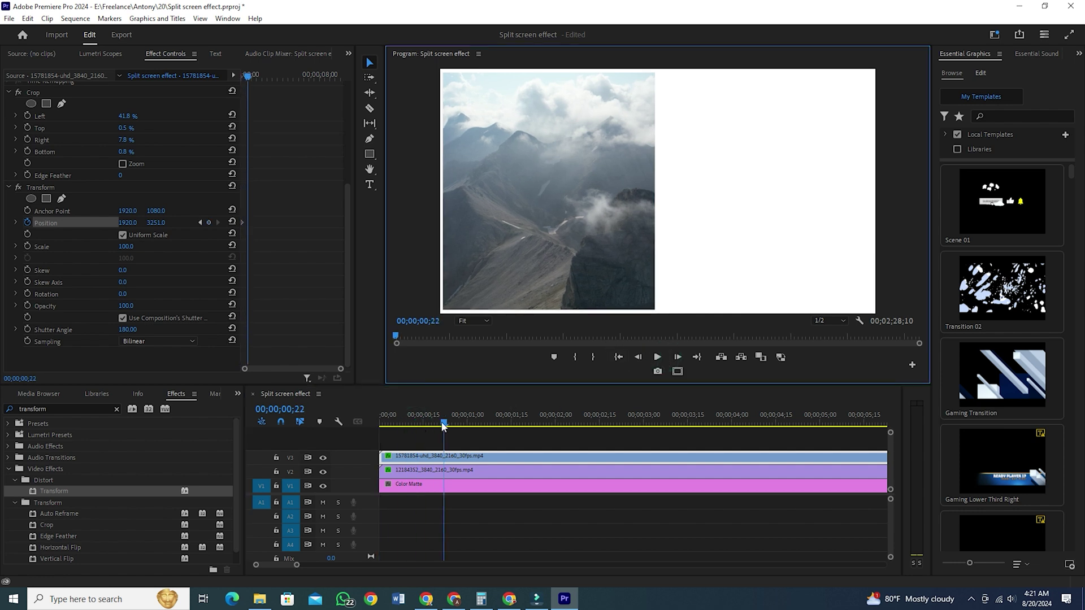
click(208, 222)
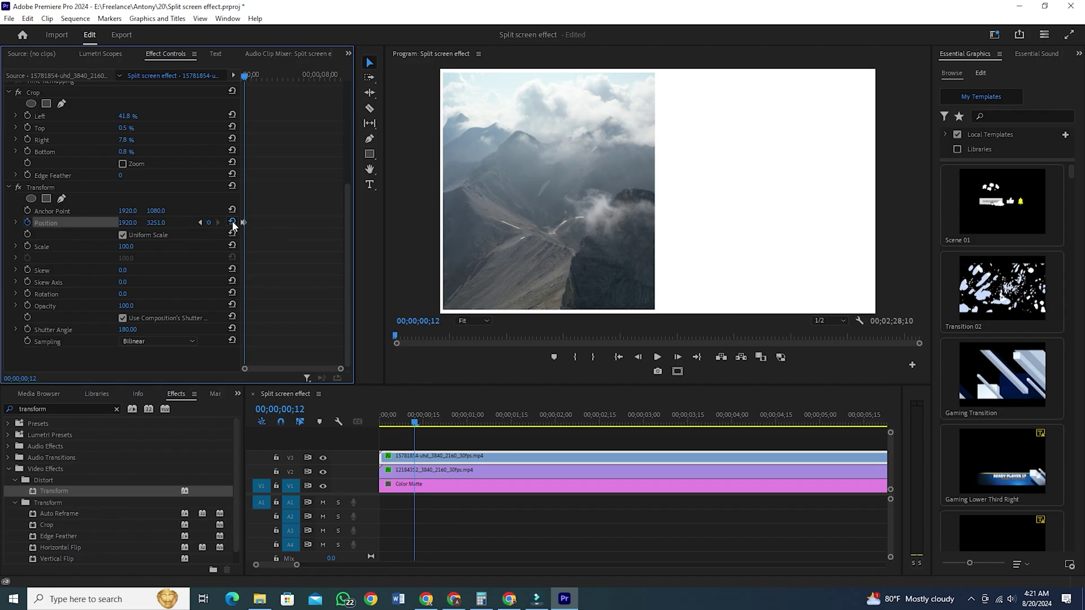
click(232, 222)
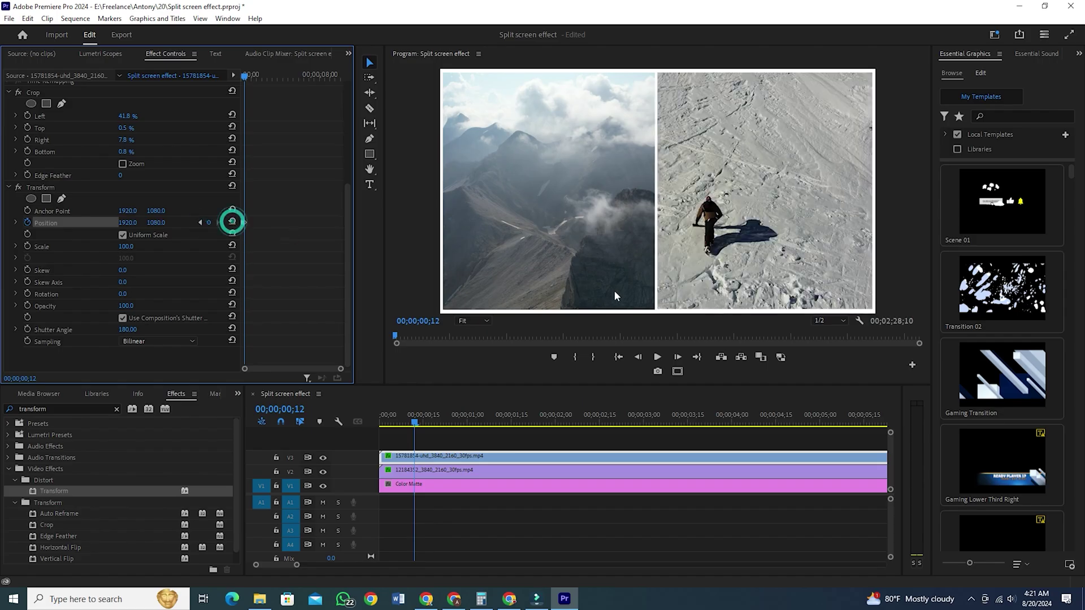
Keyframe the mountain clip's Transform Position at 00;00;00;12, and move the clip vertically upward out of frame at the sequence start
click(436, 470)
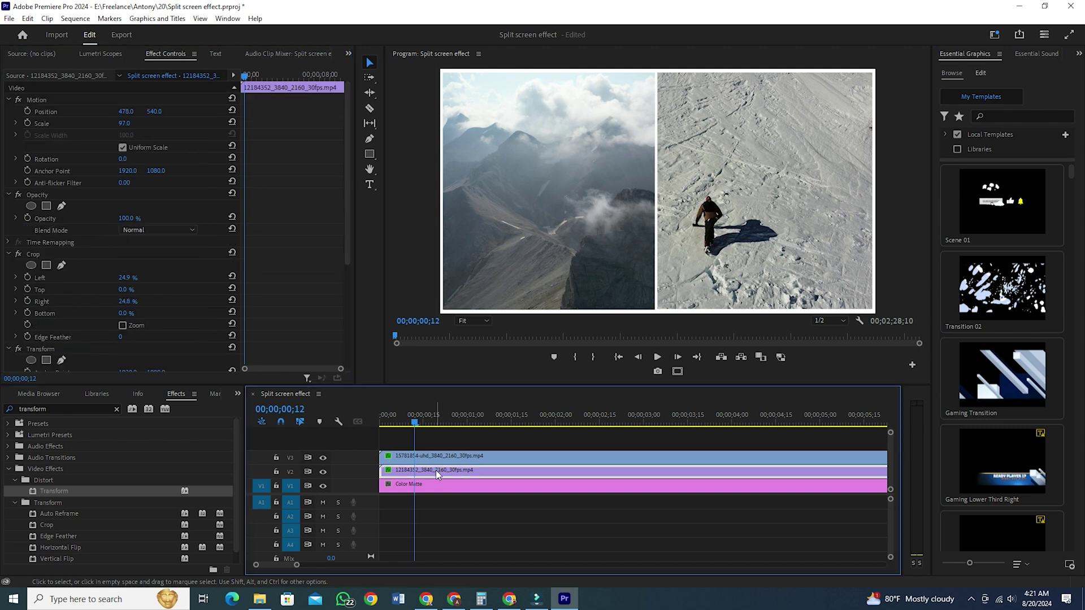
scroll(75, 305, down, 4)
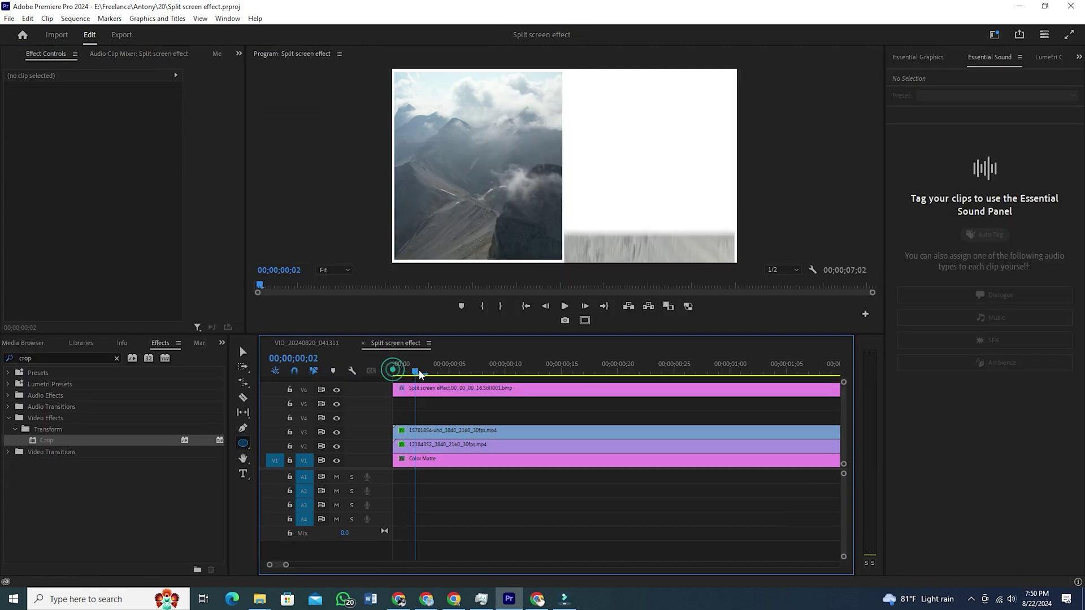
drag(419, 371, 511, 374)
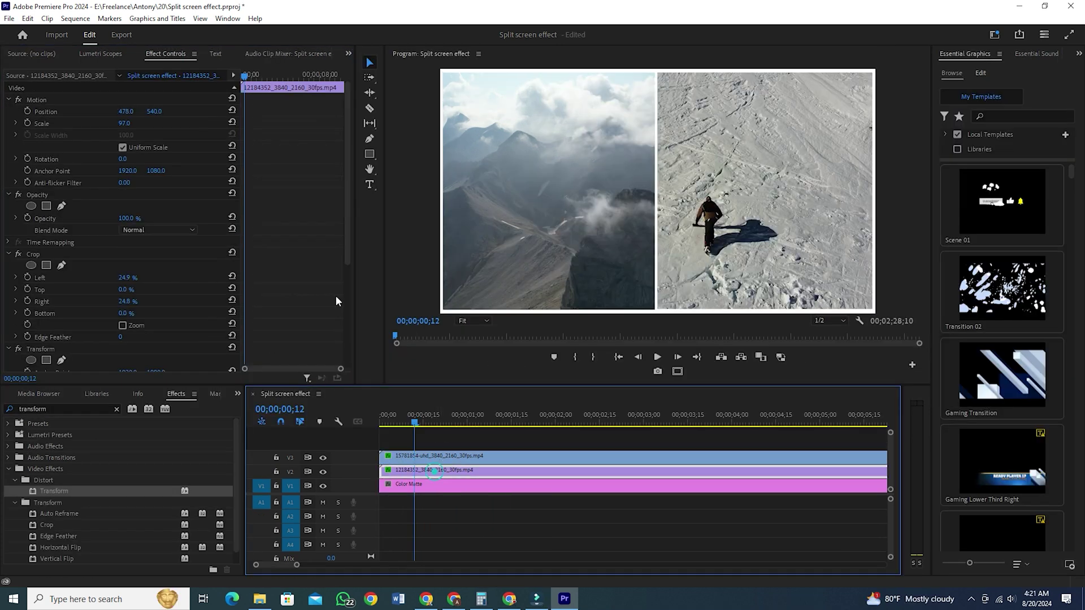
click(28, 222)
drag(340, 369, 276, 368)
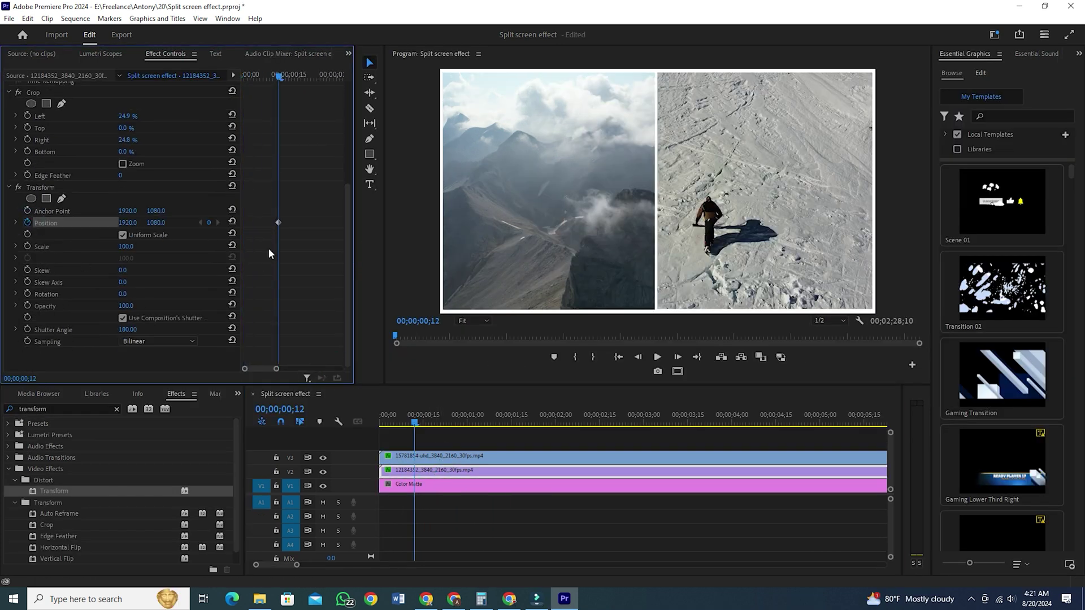
drag(279, 76, 141, 119)
drag(159, 226, 68, 225)
Play back the split screen animation from the beginning to check how both clips slide in
click(657, 357)
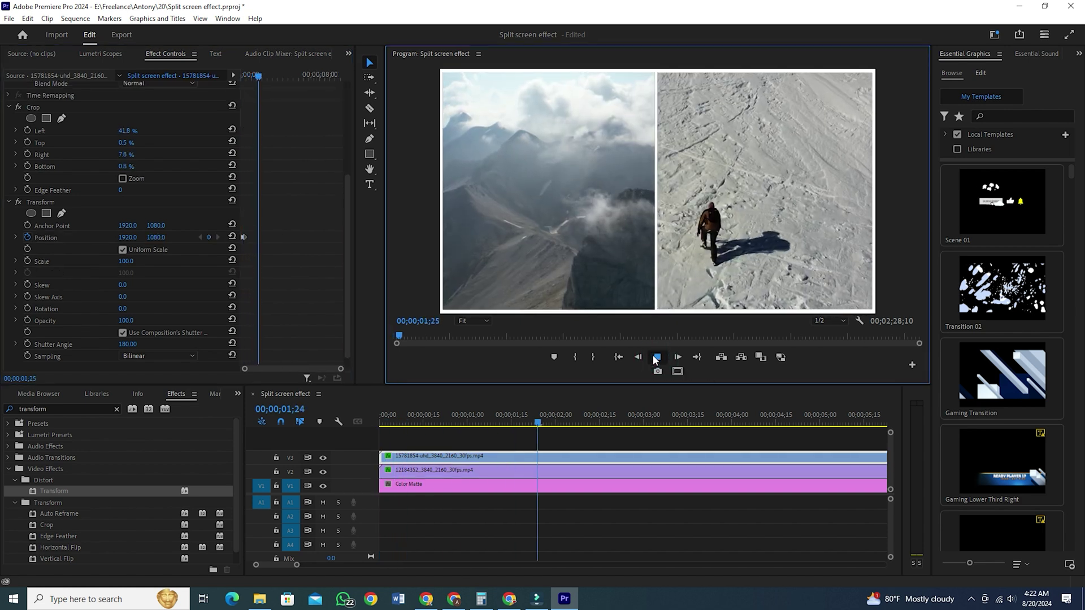
click(657, 357)
click(414, 412)
click(657, 357)
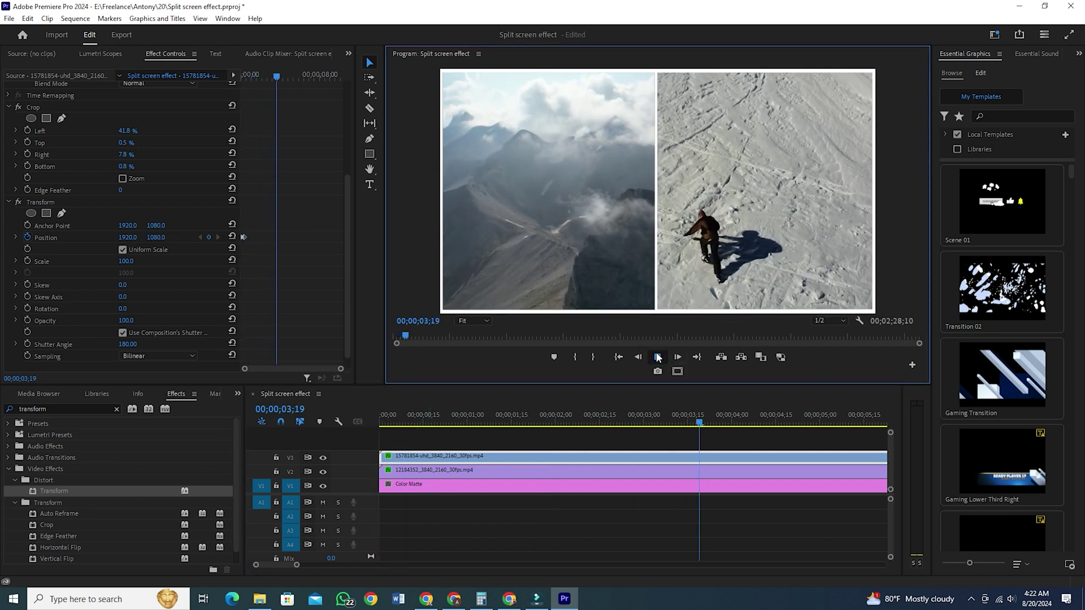
click(657, 357)
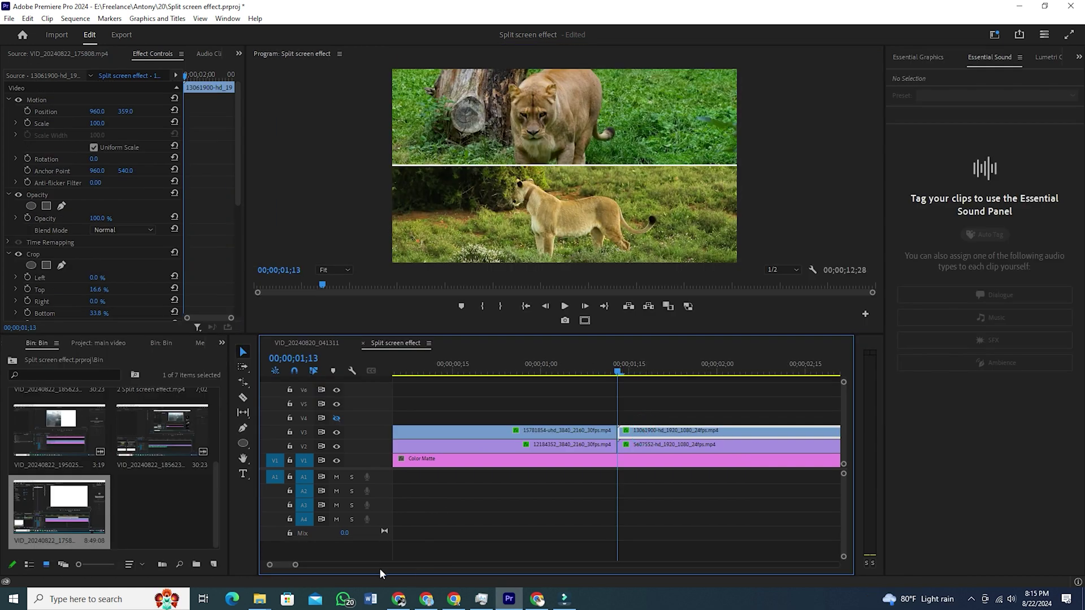
Keyframe the upper lion clip's Transform Position horizontally, from -1013 at 00;00;01;13 to the default position at 00;00;01;26
drag(294, 564, 347, 565)
drag(483, 370, 437, 400)
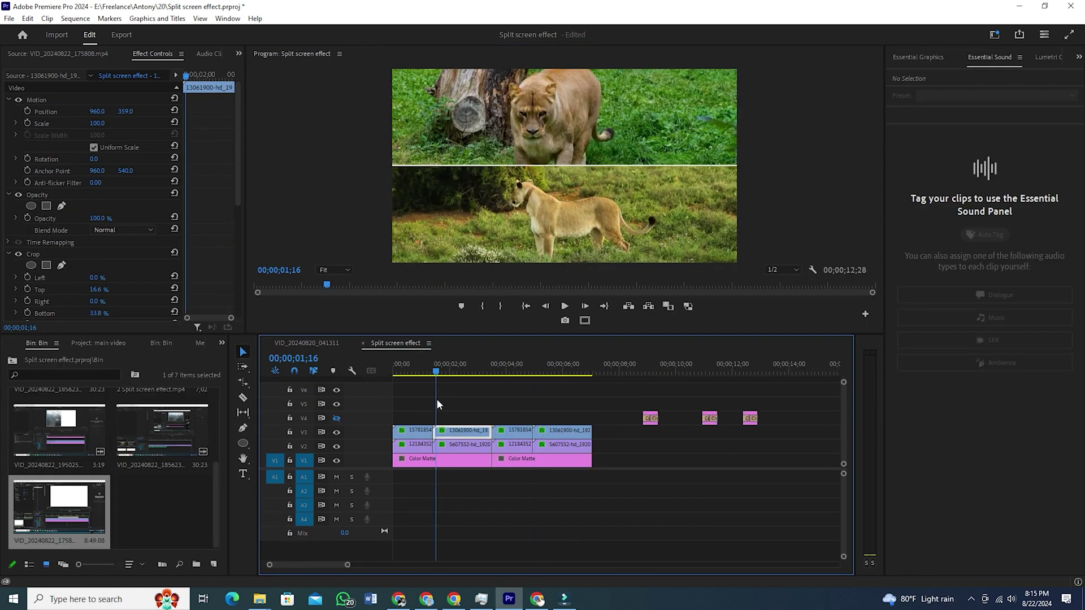
drag(347, 564, 308, 564)
drag(237, 194, 222, 317)
drag(186, 74, 23, 180)
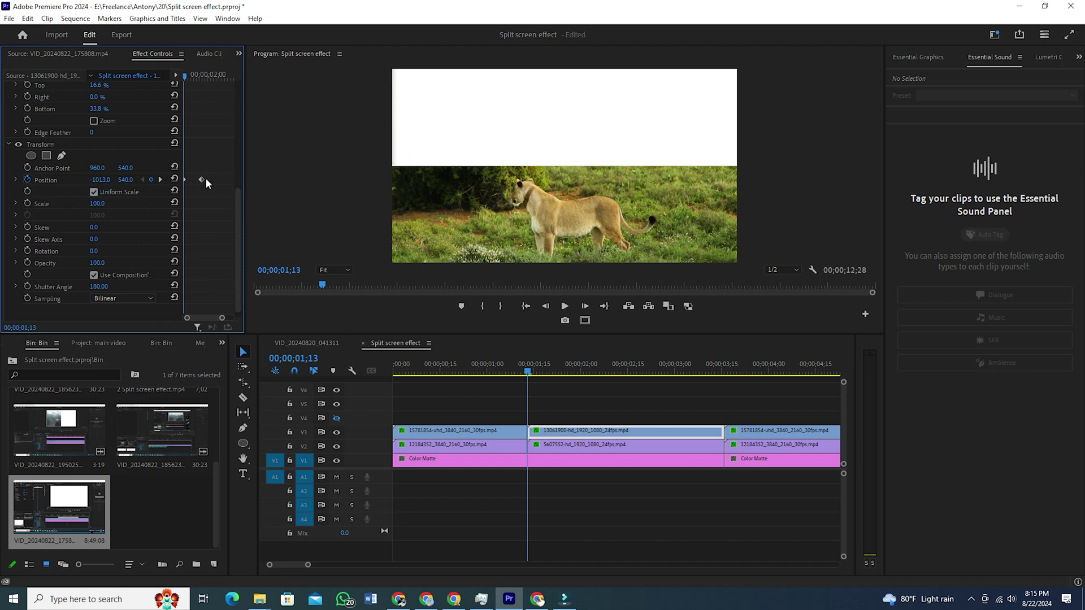
click(161, 179)
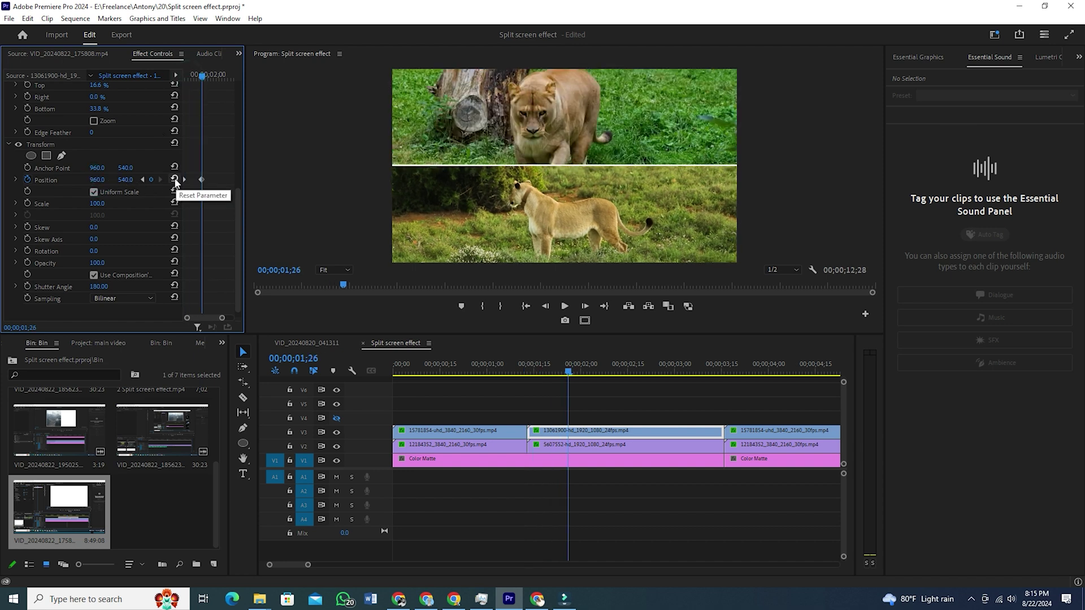
Set the lower lion clip's horizontal Transform Position to 2820 at its 00;00;01;13 keyframe and play back the slide-in
click(607, 448)
scroll(152, 229, down, 1)
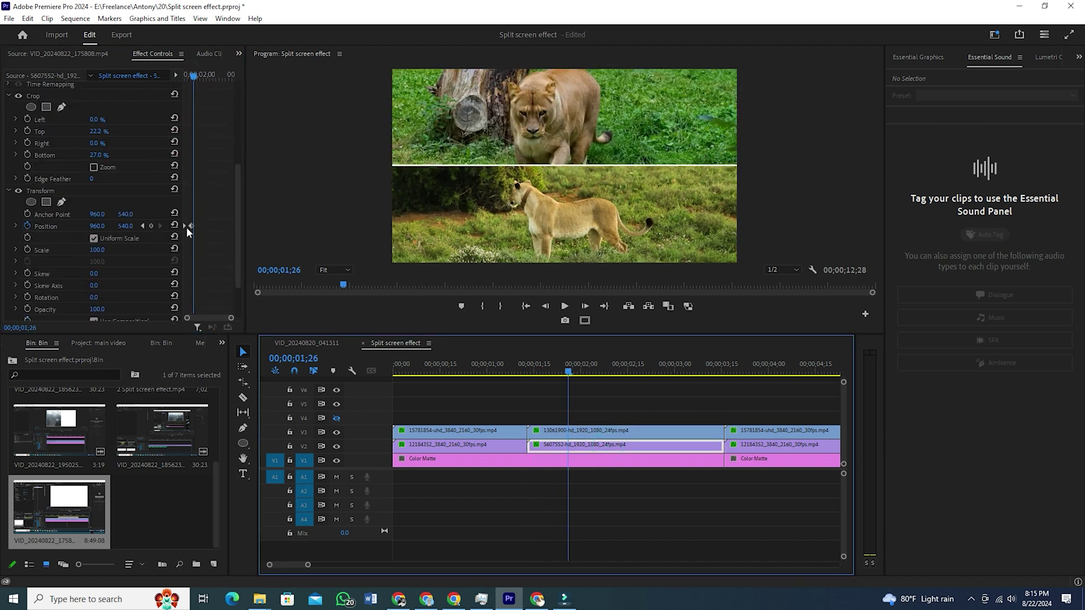
click(143, 226)
drag(97, 226, 167, 226)
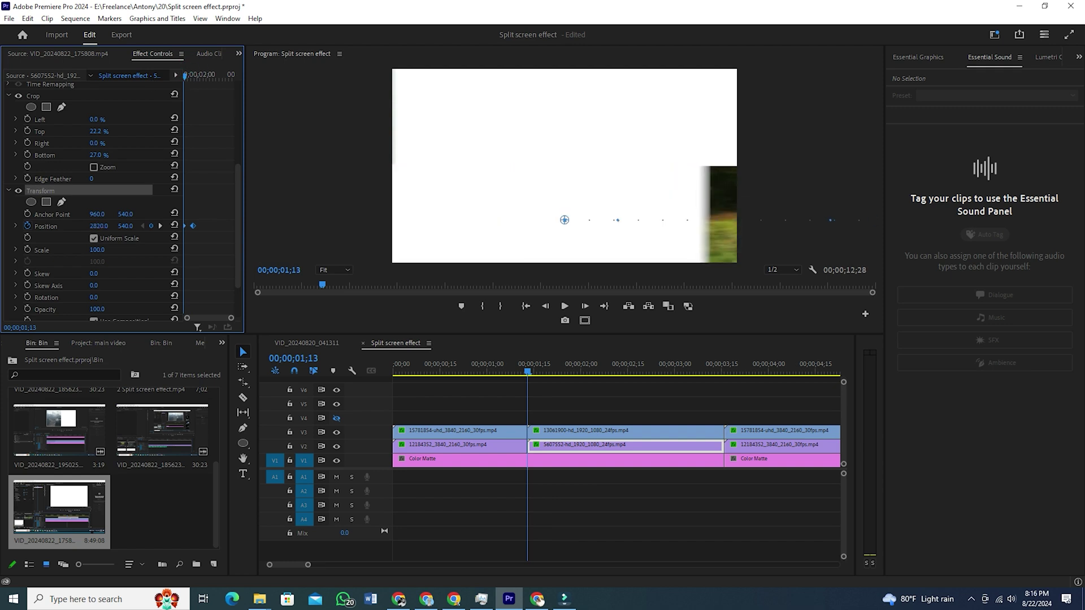
click(564, 306)
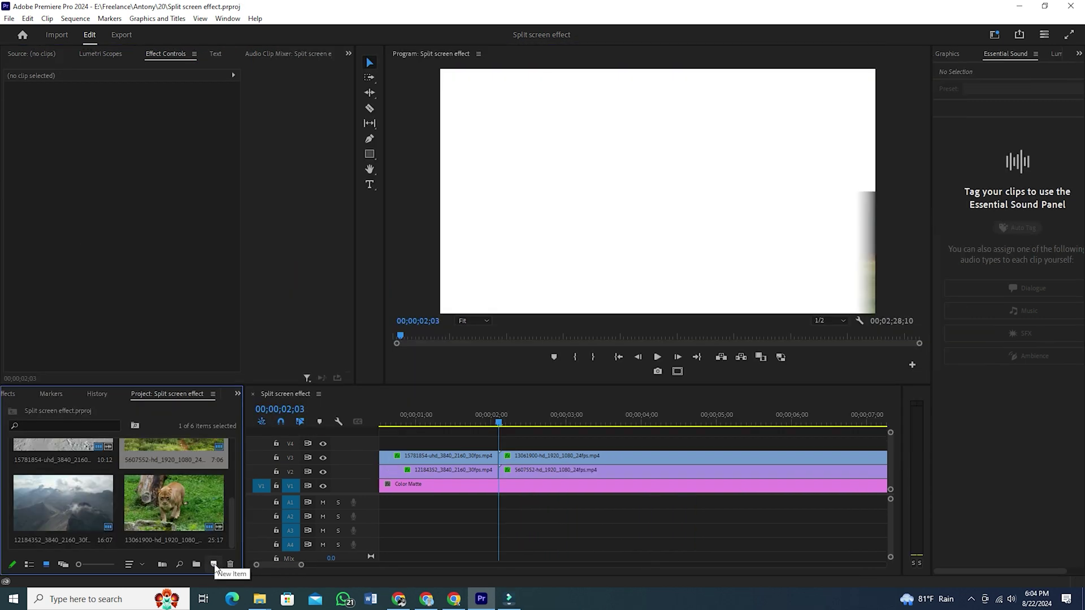
Create a white color matte and place it on track V4 above the cut between the two clip pairs
click(214, 565)
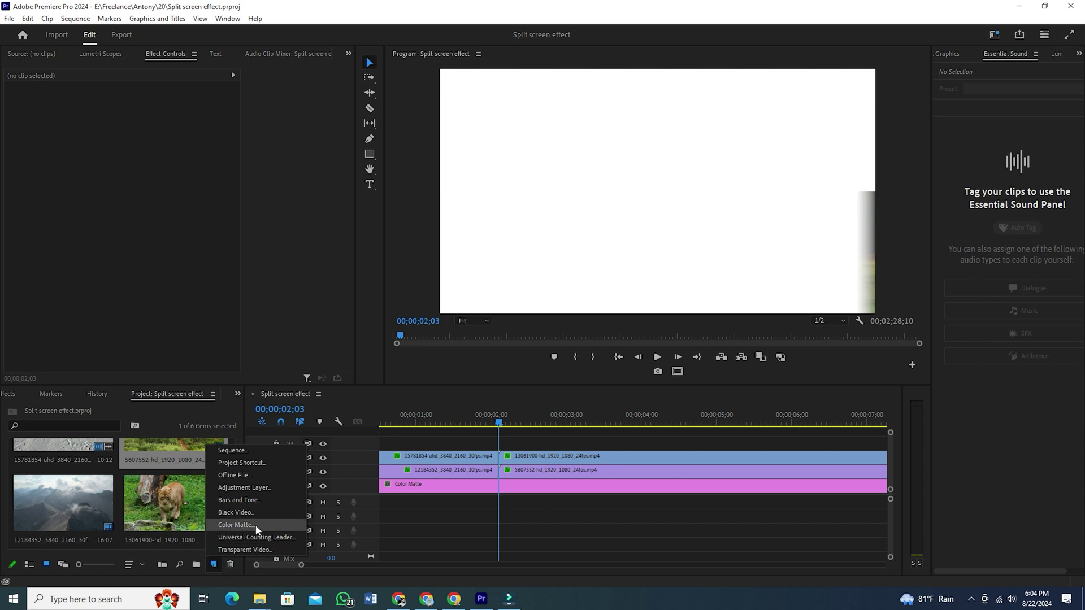
click(235, 525)
click(559, 334)
drag(62, 502, 431, 451)
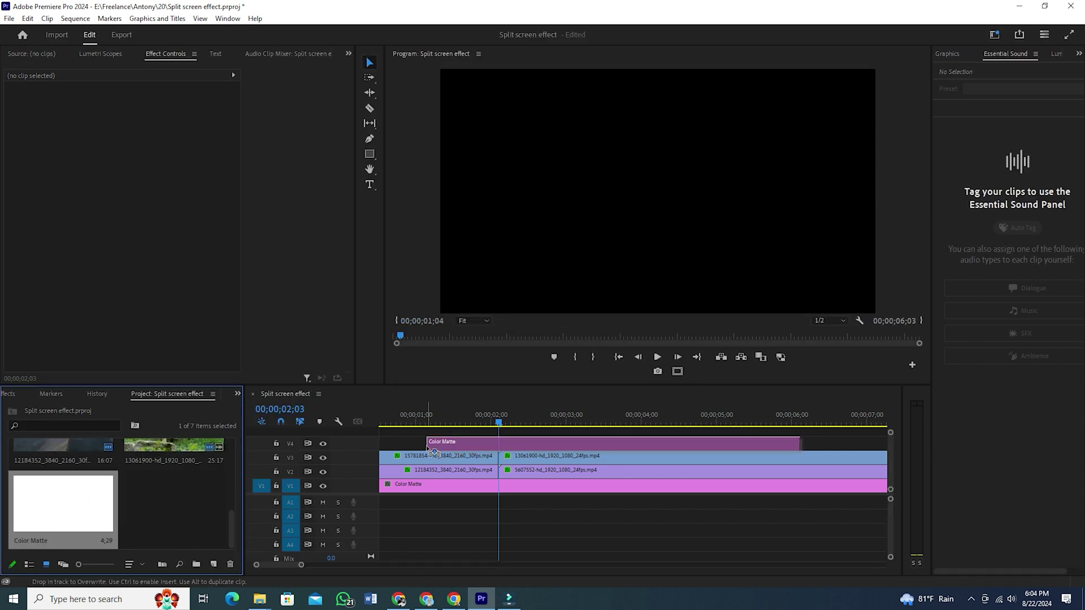
click(558, 448)
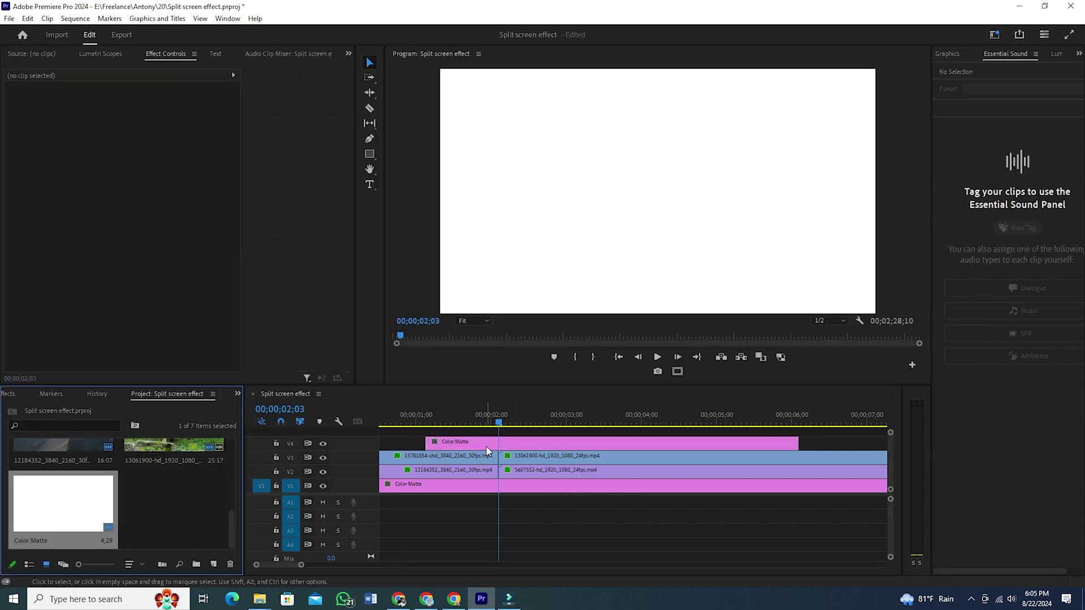
Add Cross Dissolves to both ends of the V4 color matte and trim it to a short clip over the cut, ending at 00;00;02;16
click(486, 446)
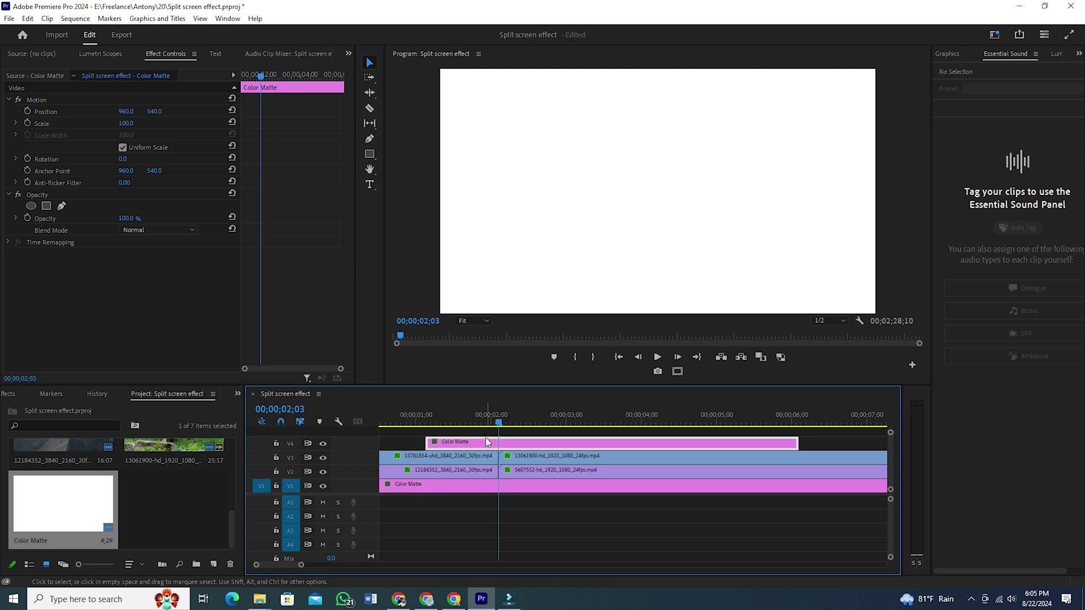
key(ctrl+d)
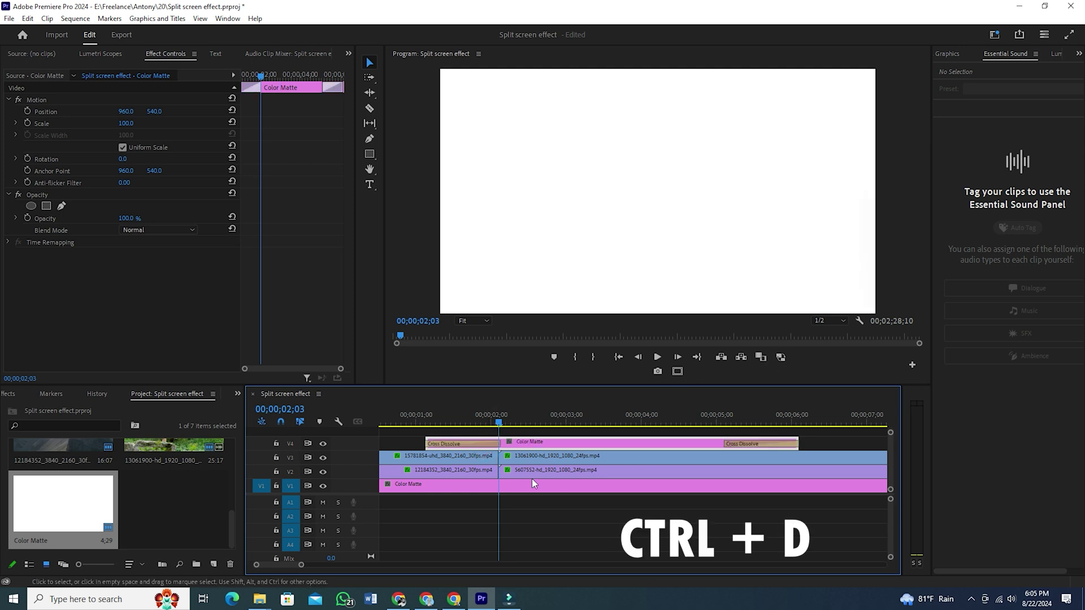
drag(501, 419, 530, 421)
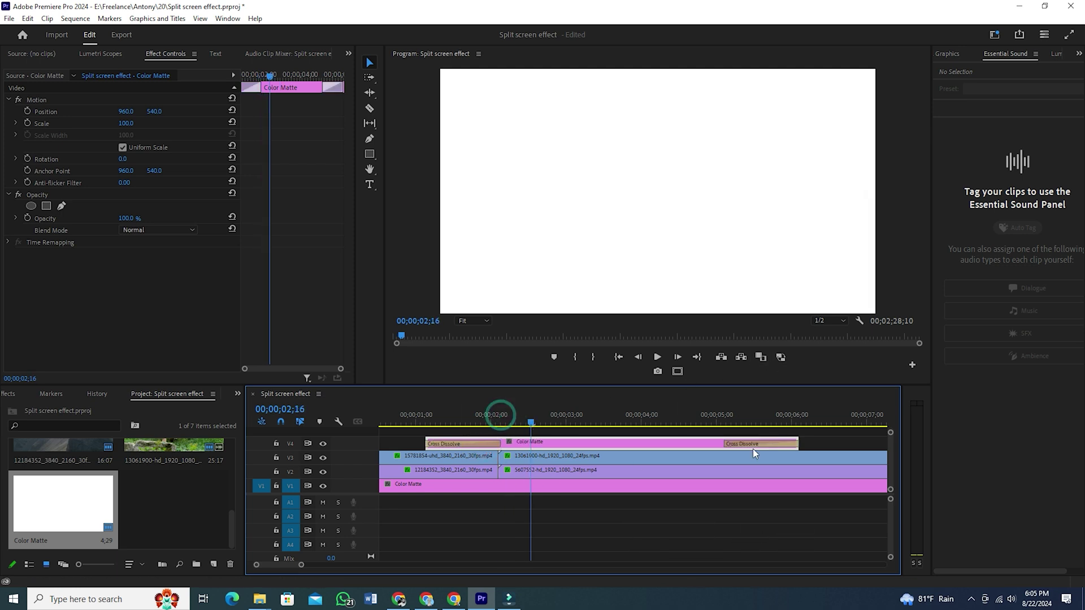
drag(797, 444, 532, 453)
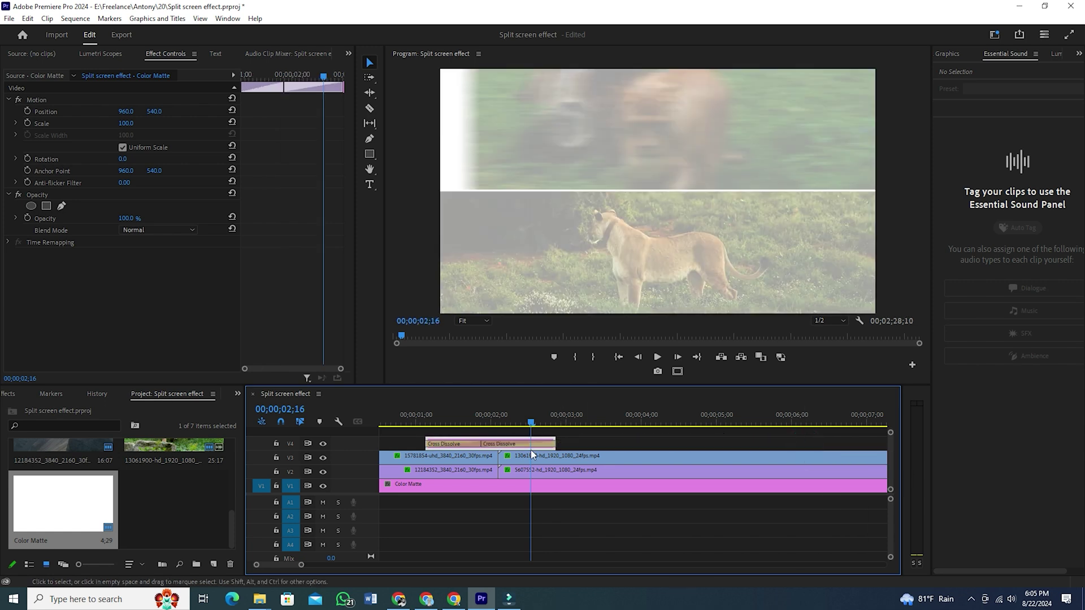
drag(422, 443, 471, 444)
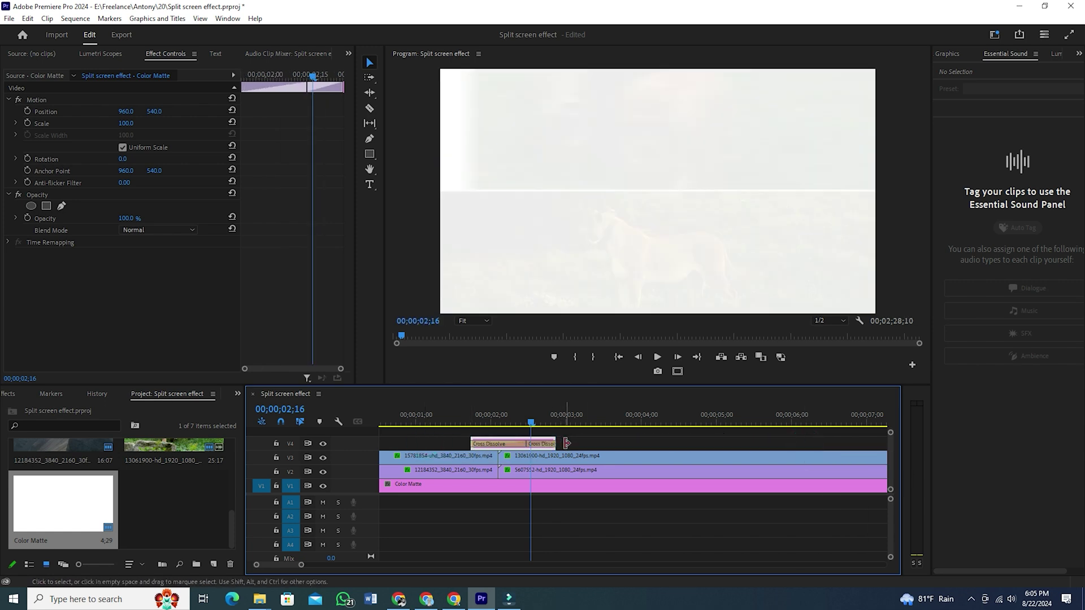
drag(567, 444, 531, 444)
Play back the split screen sequence from before the cut to check the white dissolve between the clip pairs
click(496, 422)
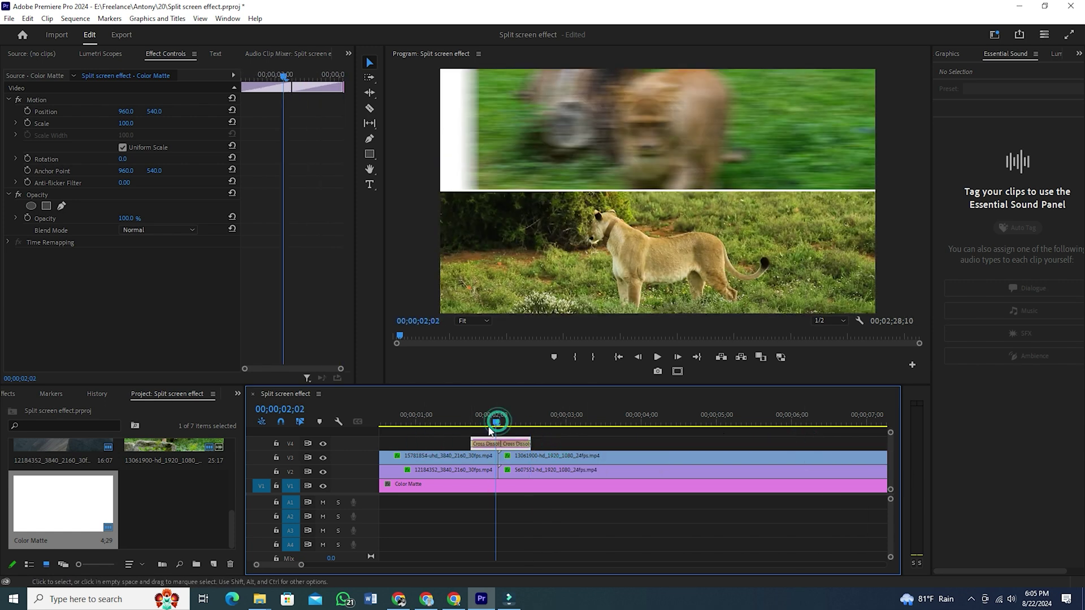
click(456, 421)
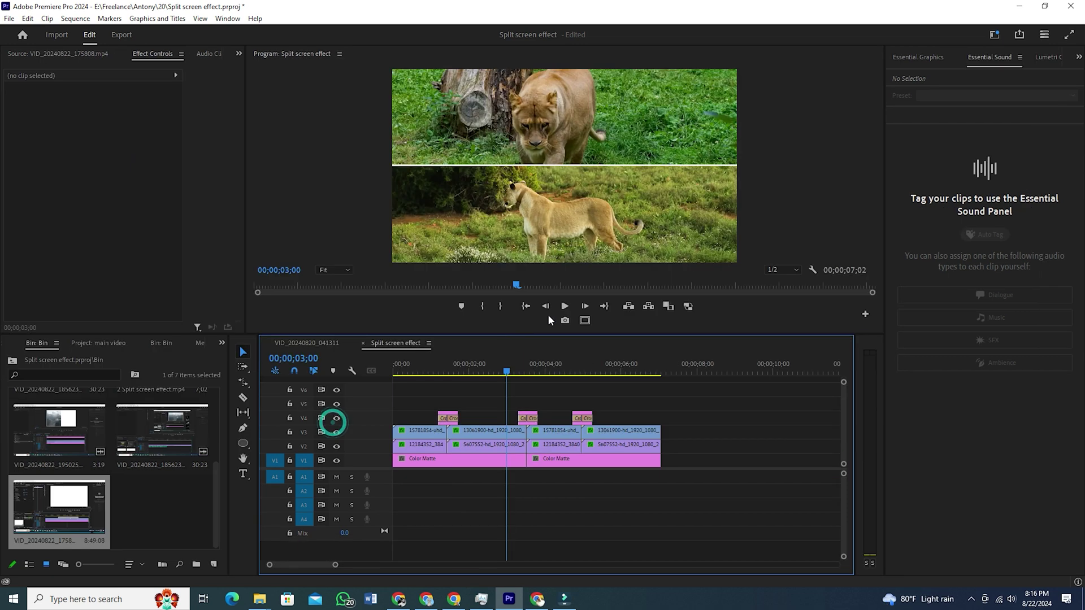
click(564, 306)
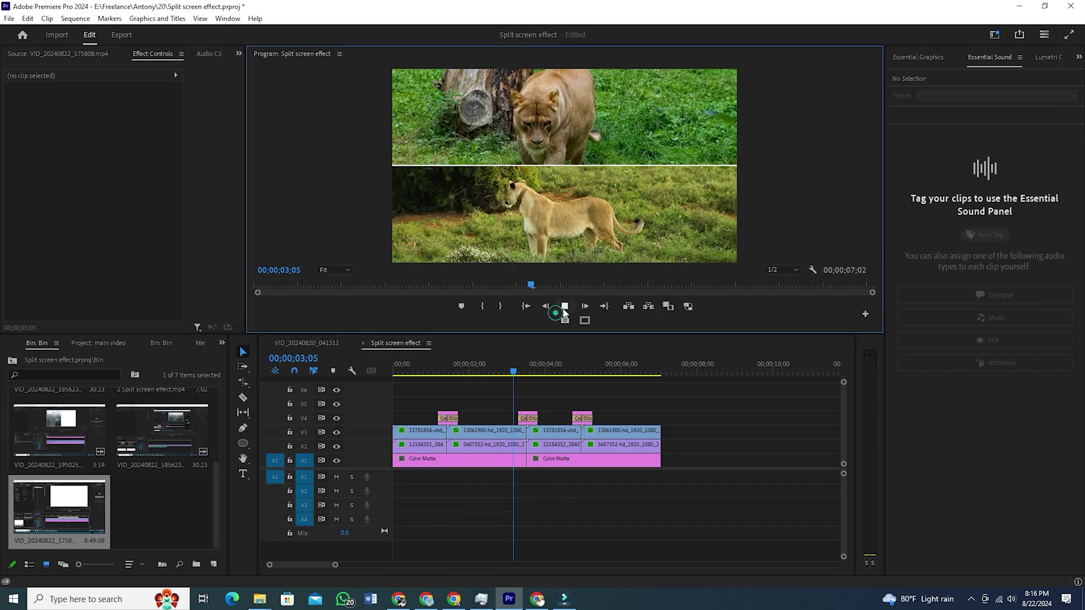